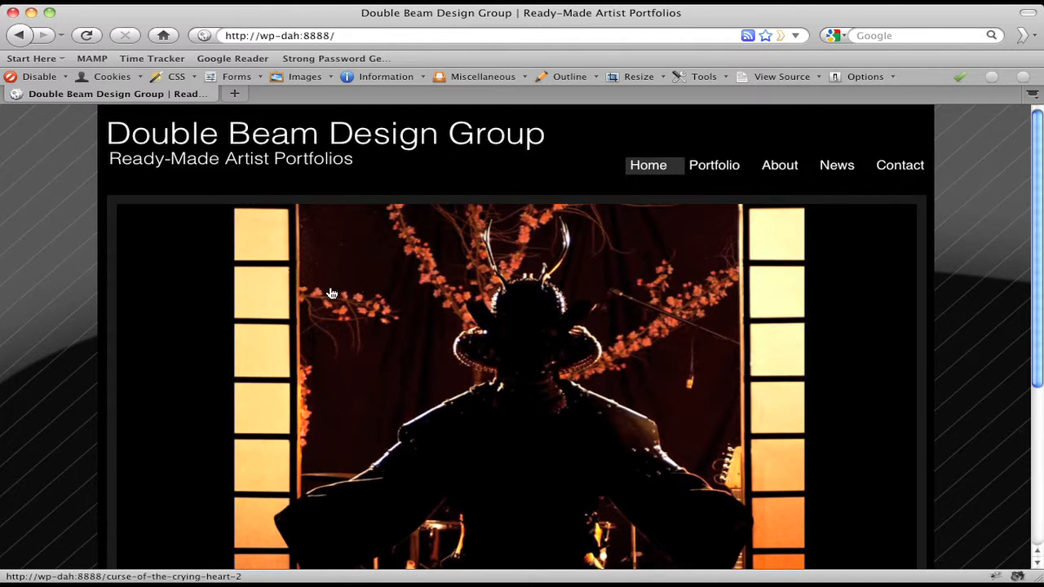
# Open the site's wp-admin login page in a new browser tab
pyautogui.click(234, 93)
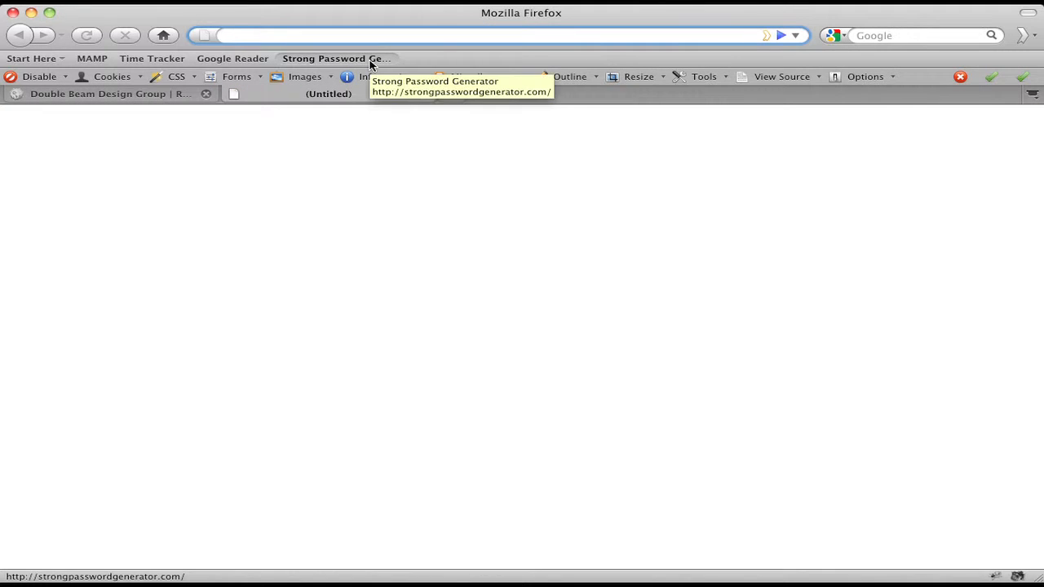
pyautogui.write('wp-ad')
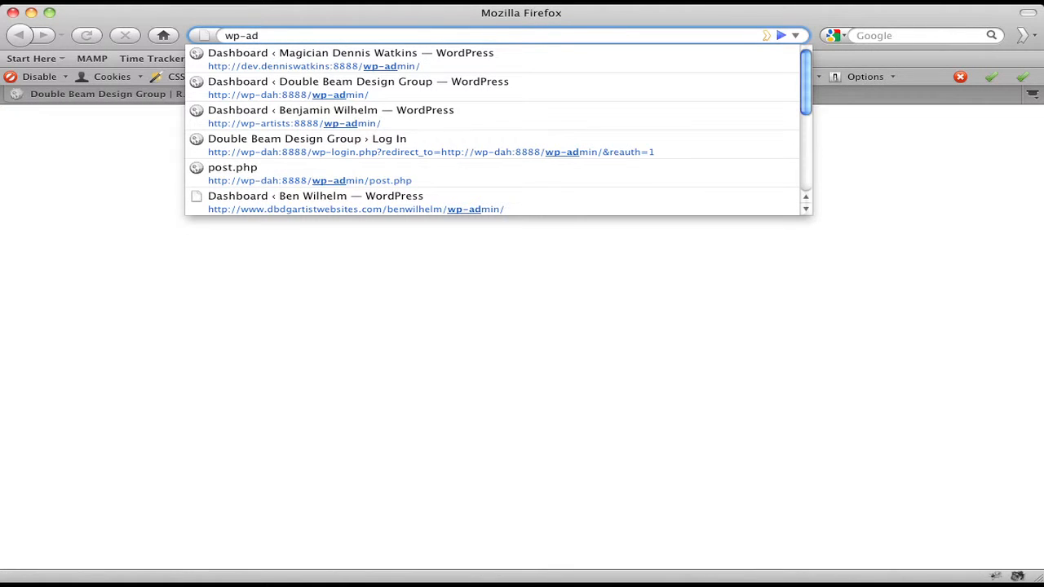
pyautogui.press('Down')
pyautogui.press('Return')
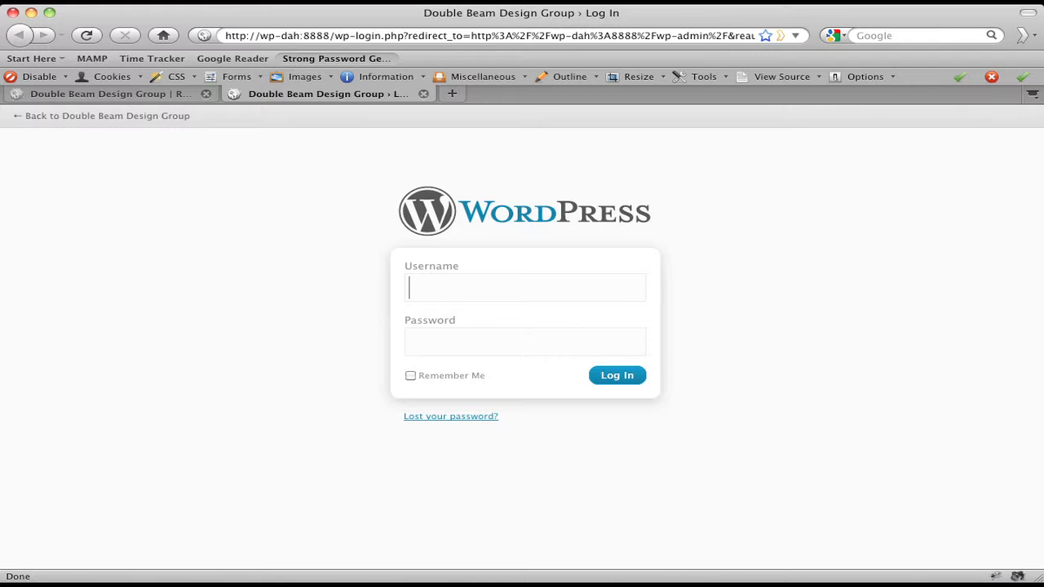
# Sign in with the admin username and password
pyautogui.write('benwilh')
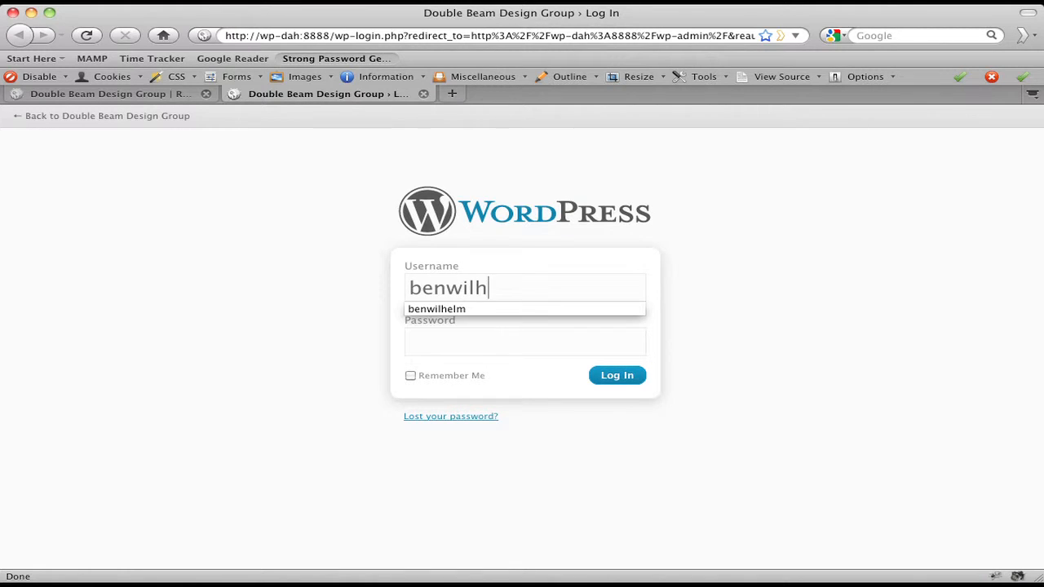
pyautogui.press('Down')
pyautogui.press('Return')
pyautogui.press('Tab')
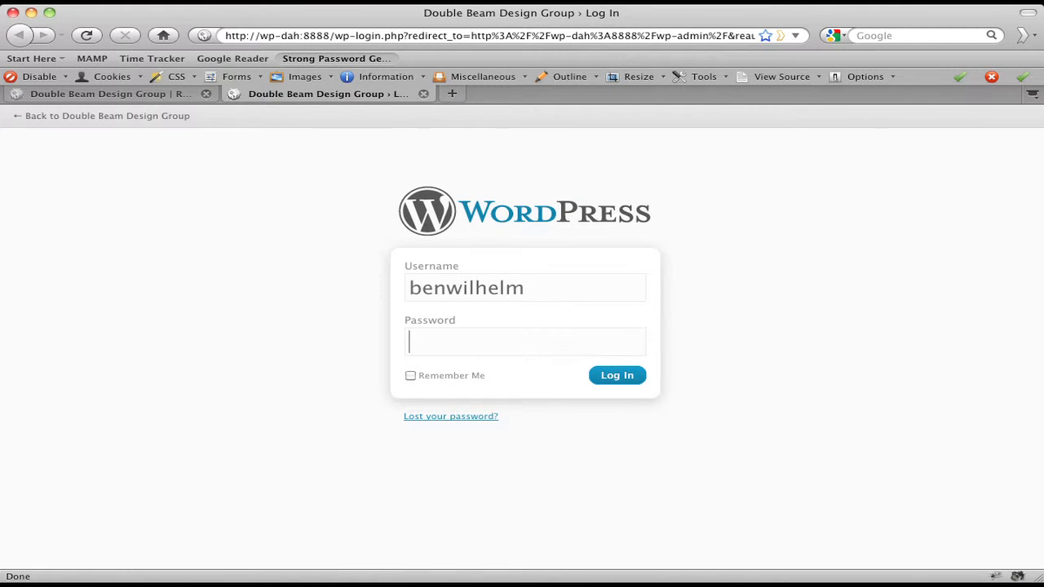
pyautogui.write('••••••••••••')
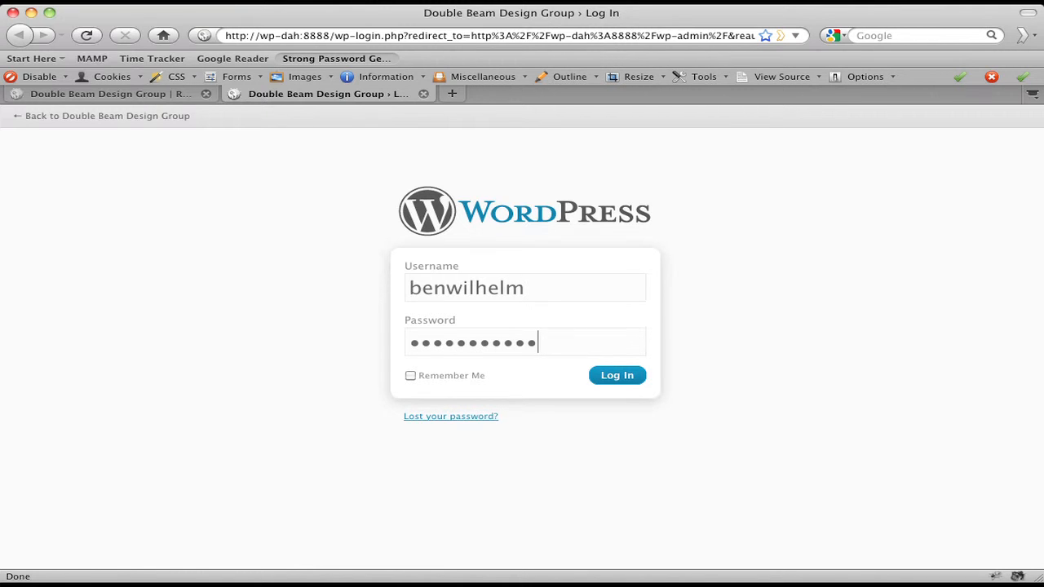
pyautogui.press('Return')
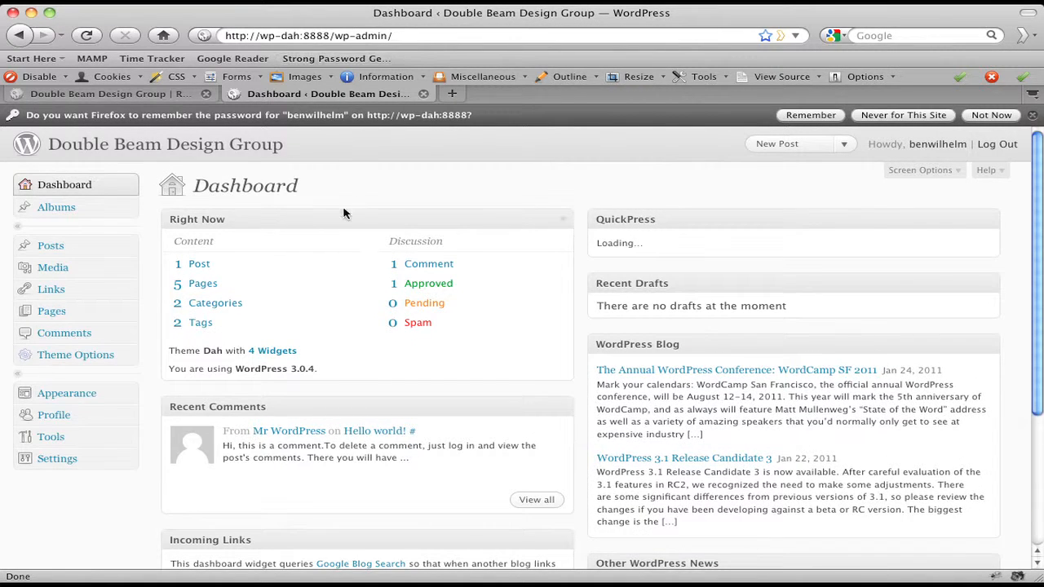
# Add a new page titled 'Typography' and publish it
pyautogui.click(48, 315)
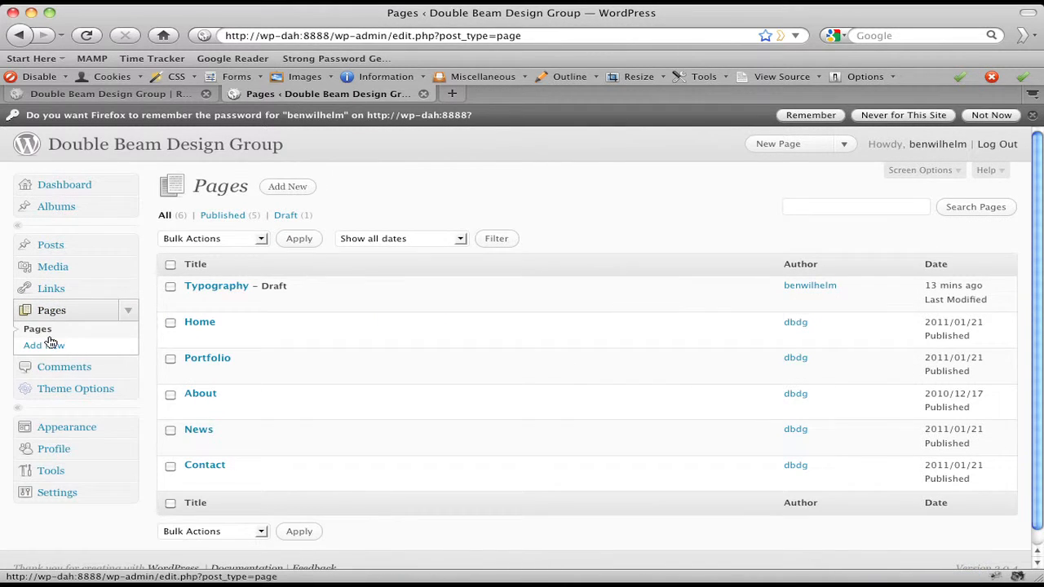
pyautogui.click(49, 345)
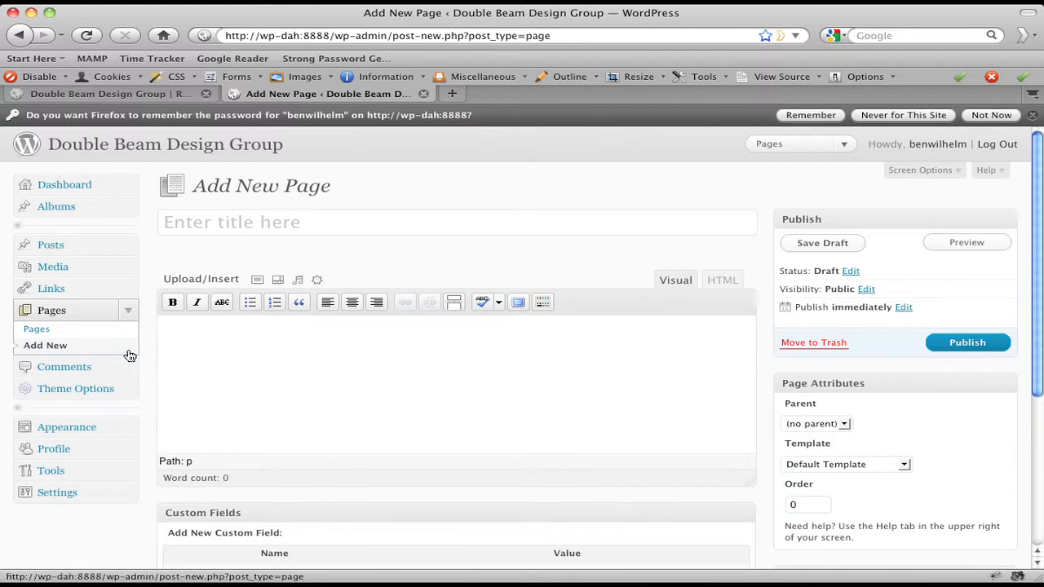
pyautogui.click(220, 225)
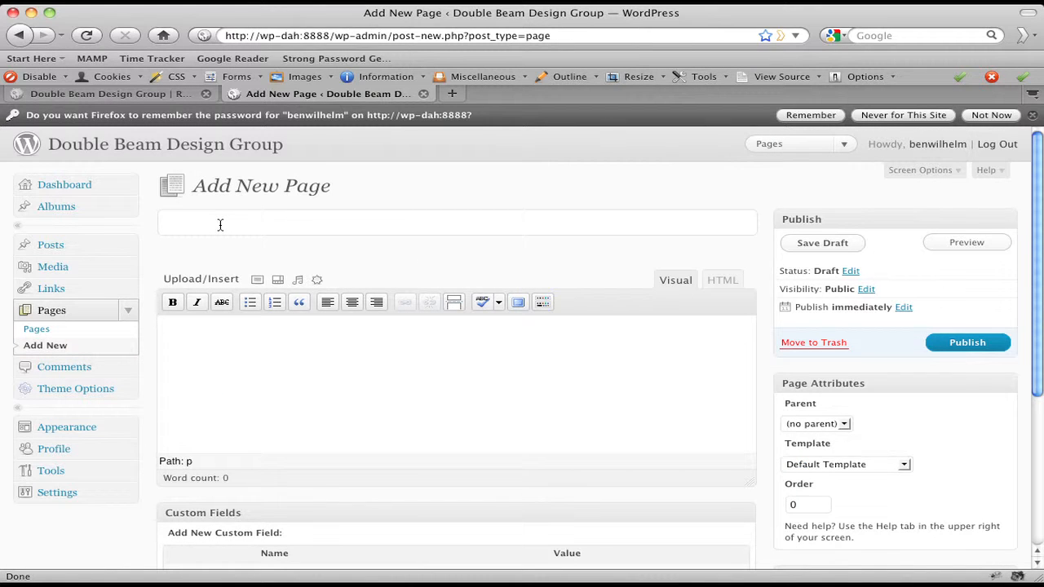
pyautogui.write('Typograph')
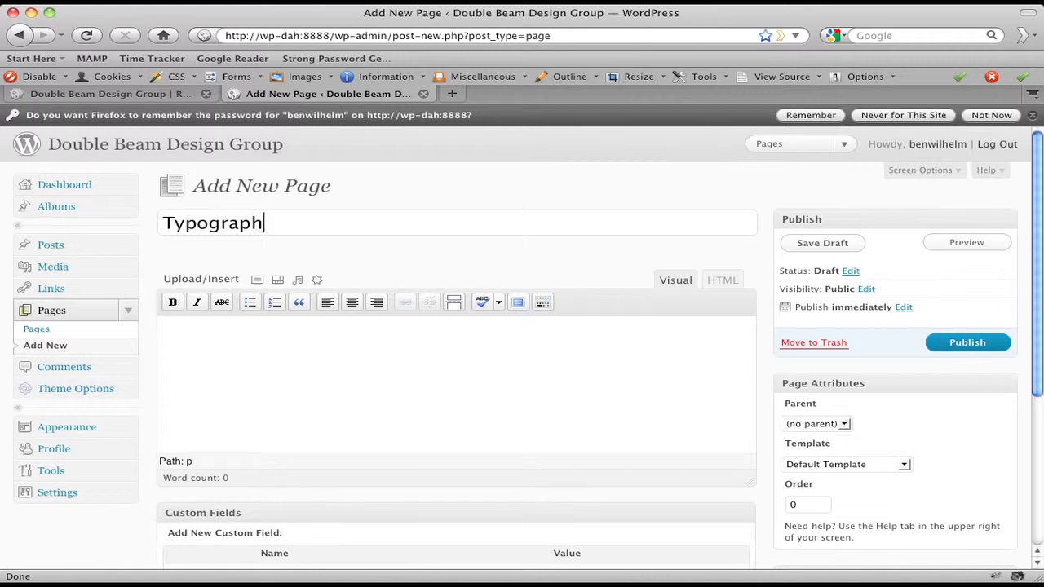
pyautogui.write('y')
pyautogui.click(955, 343)
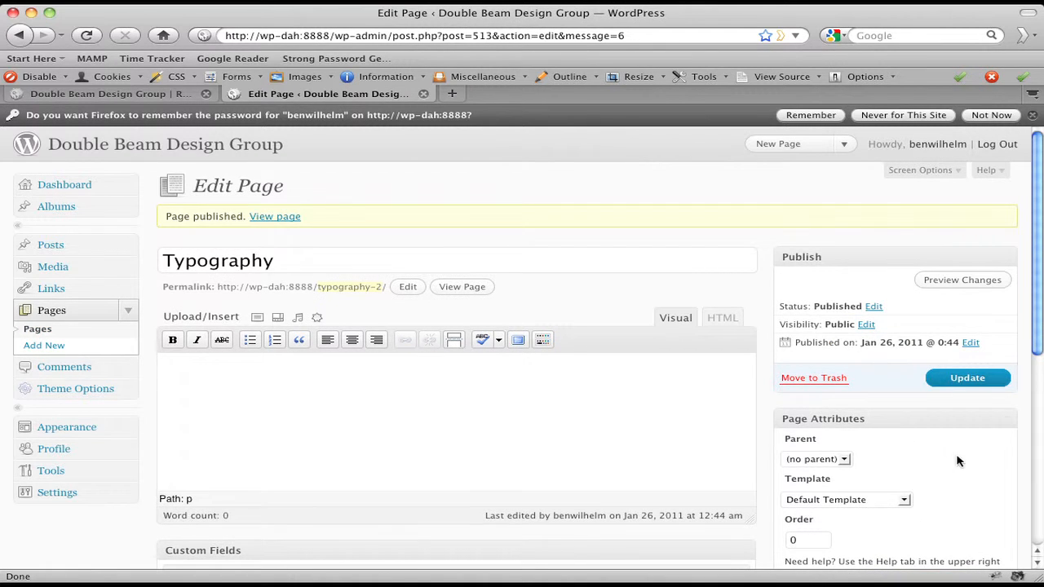
# Reload the live site, open Typography from its menu, then return to the admin Pages list
pyautogui.click(156, 95)
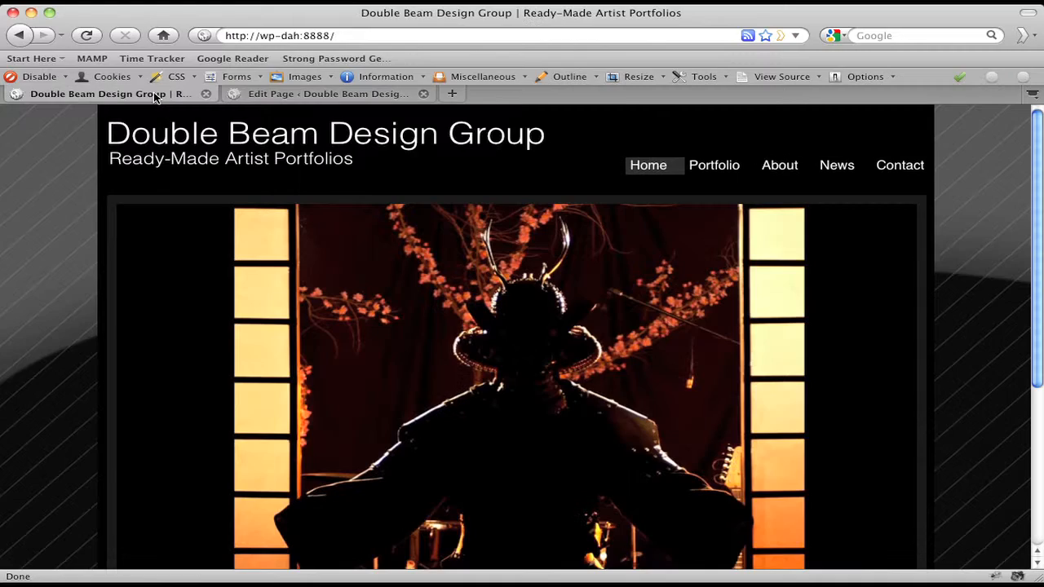
pyautogui.click(656, 167)
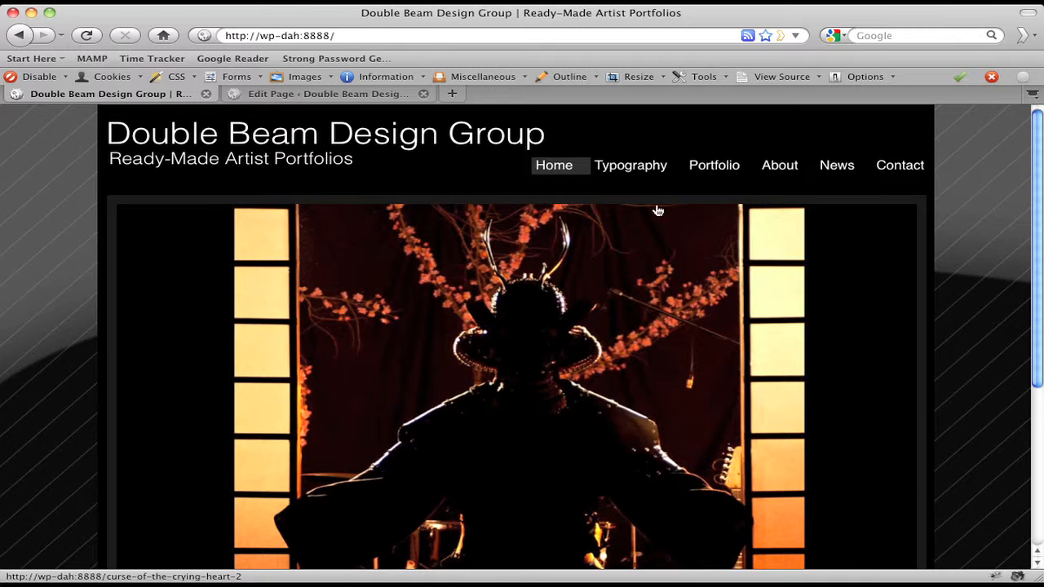
pyautogui.click(629, 172)
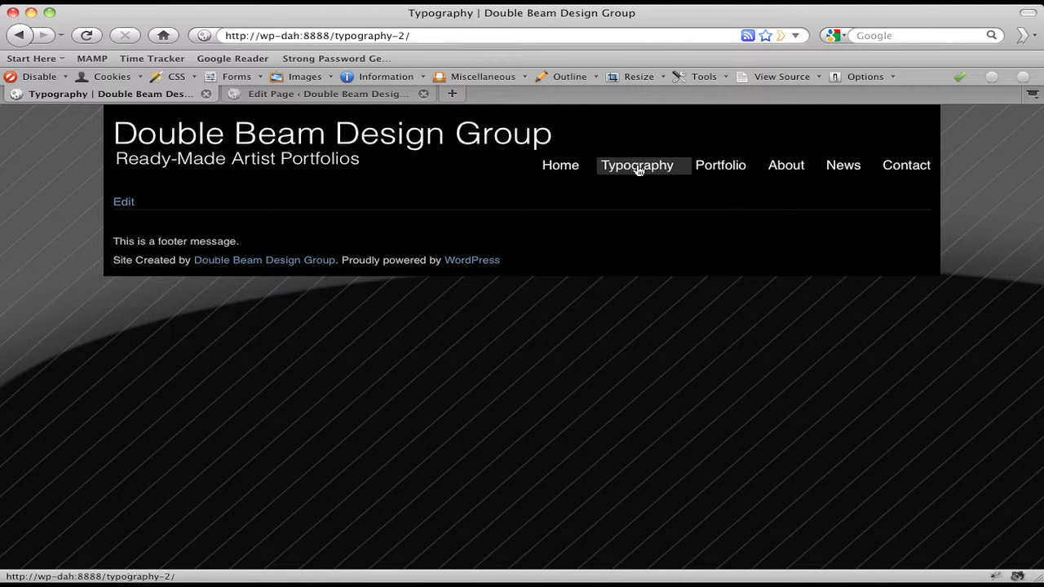
pyautogui.click(287, 94)
pyautogui.click(52, 292)
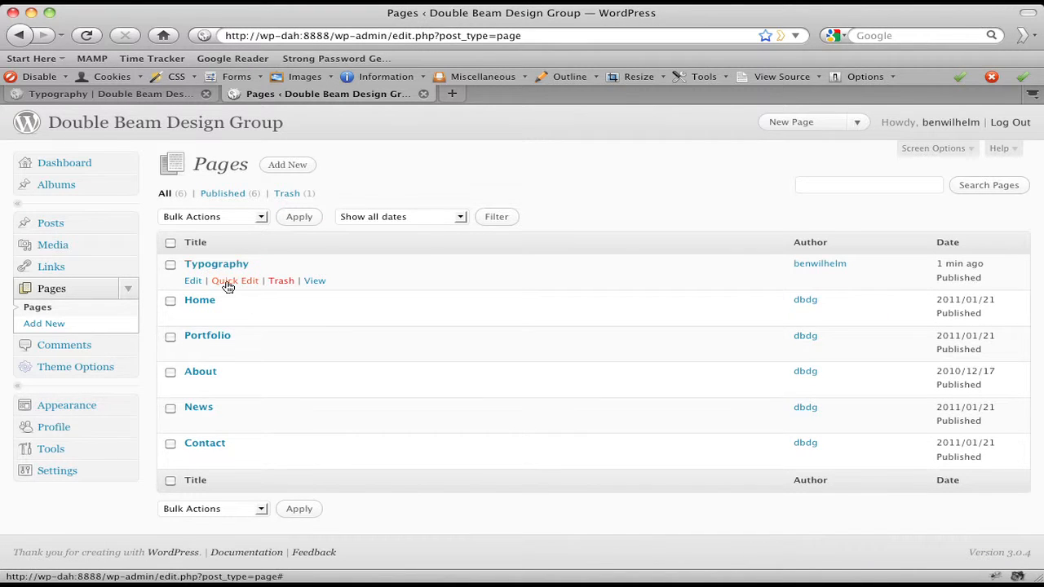
# Check existing page orders in Quick Edit: Home is 10, Portfolio is 20
pyautogui.click(233, 281)
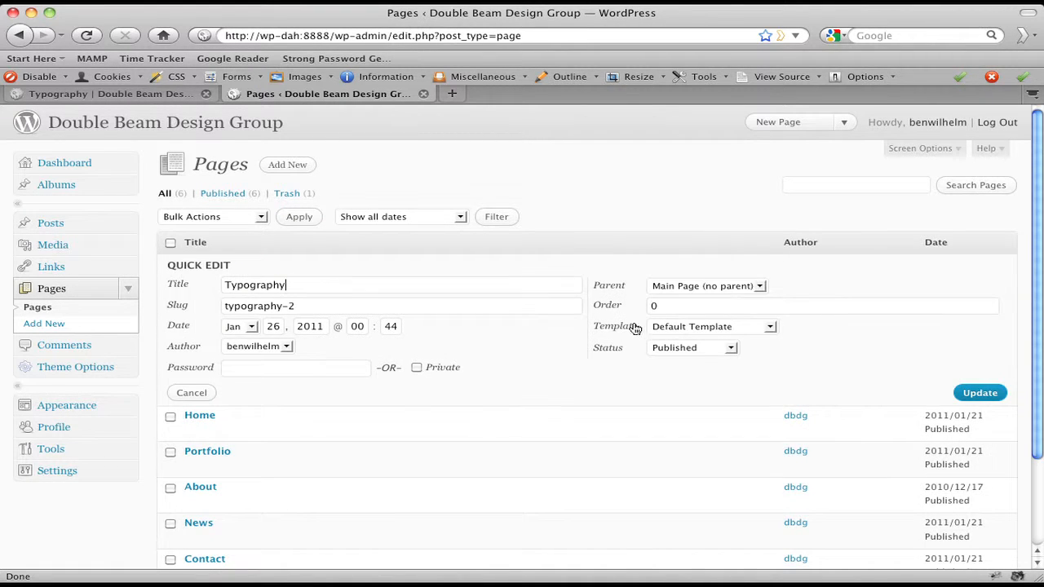
pyautogui.moveTo(672, 307); pyautogui.dragTo(631, 313)
pyautogui.click(645, 350)
pyautogui.scroll(-2, 272, 494)
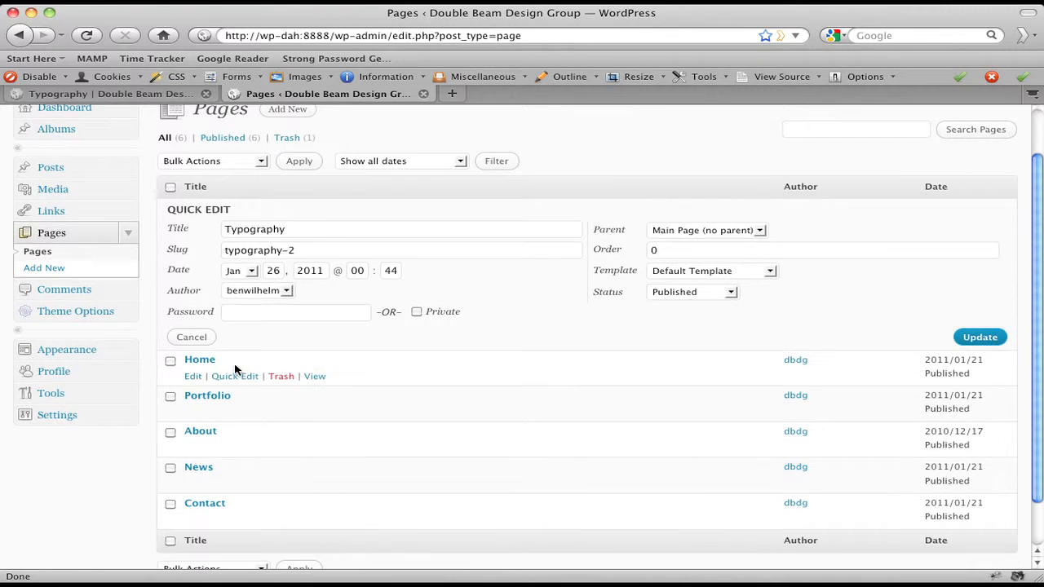
pyautogui.click(235, 376)
pyautogui.scroll(-2, 234, 383)
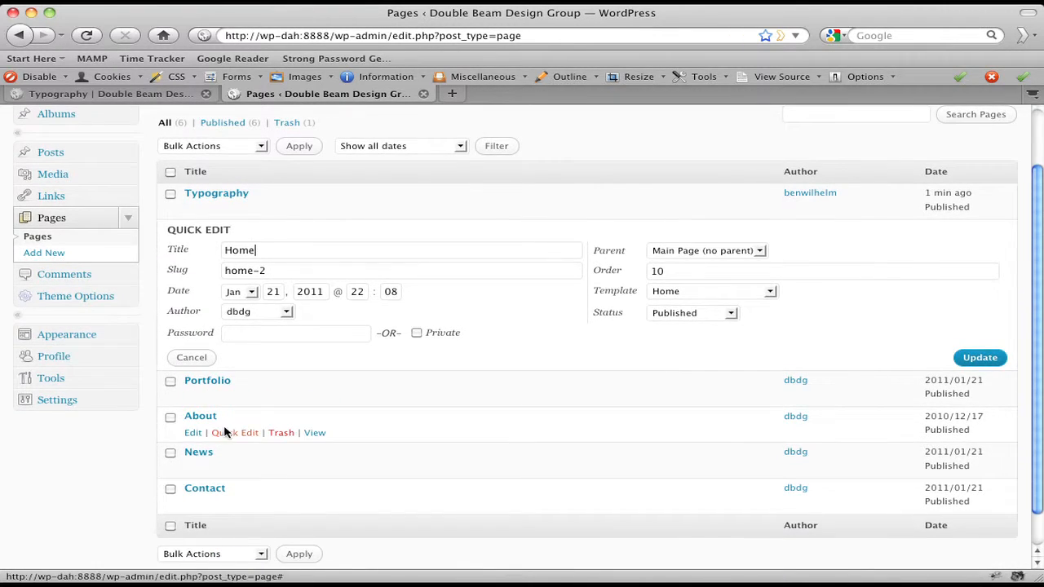
pyautogui.click(239, 397)
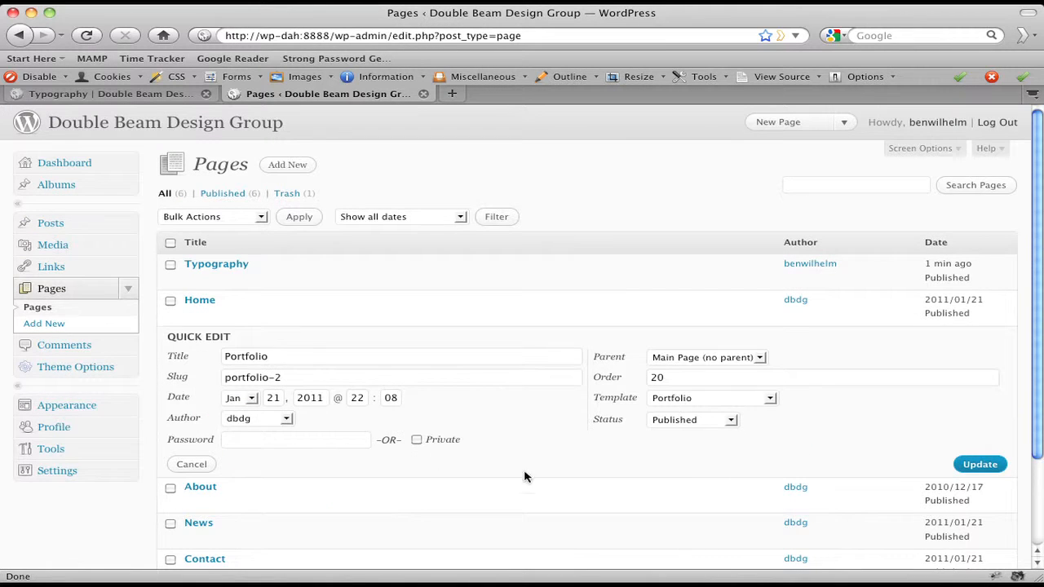
pyautogui.scroll(-3, 690, 457)
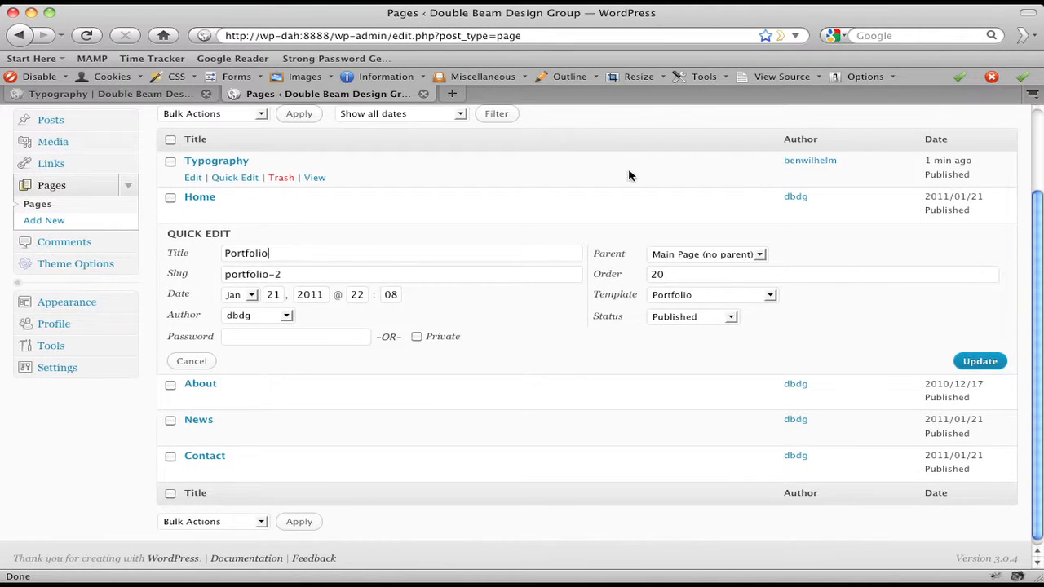
pyautogui.doubleClick(677, 274)
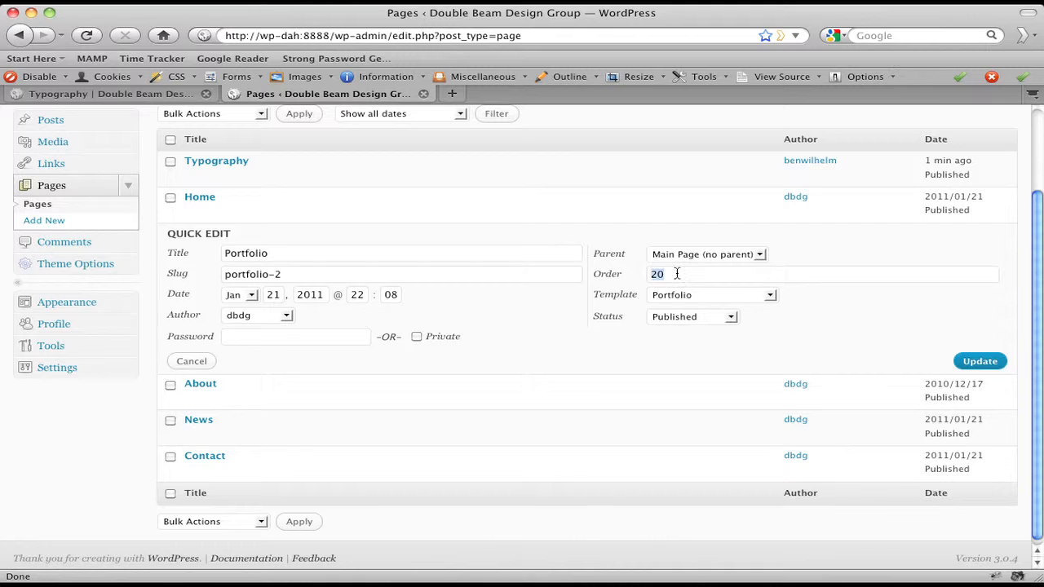
pyautogui.click(509, 406)
pyautogui.scroll(1, 228, 204)
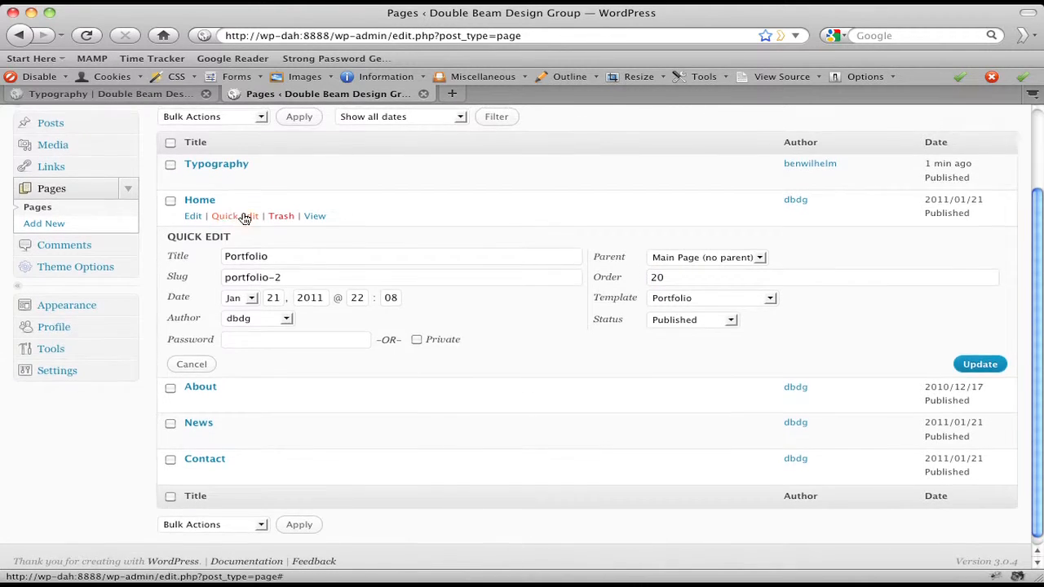
pyautogui.click(245, 219)
pyautogui.scroll(3, 464, 277)
pyautogui.doubleClick(685, 340)
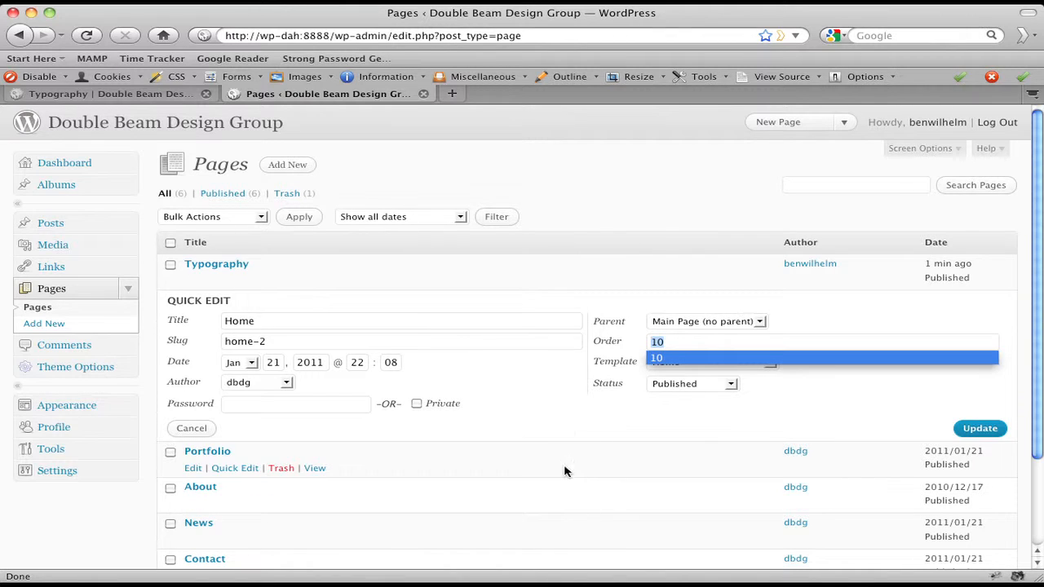
pyautogui.click(571, 429)
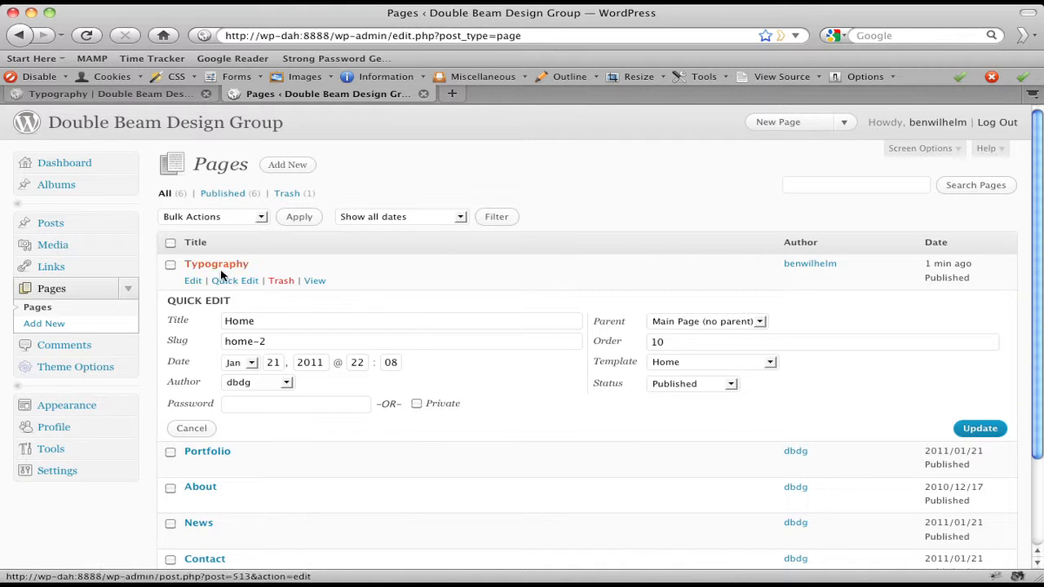
# Set the Typography page's order to 25 in Quick Edit and update it
pyautogui.click(234, 281)
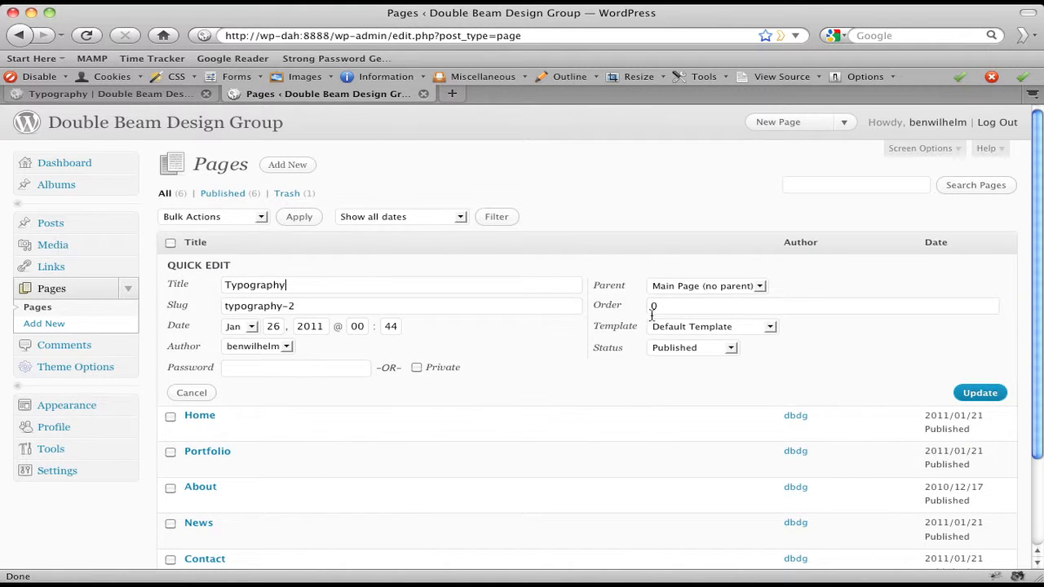
pyautogui.moveTo(658, 307); pyautogui.dragTo(627, 312)
pyautogui.write('25')
pyautogui.click(982, 394)
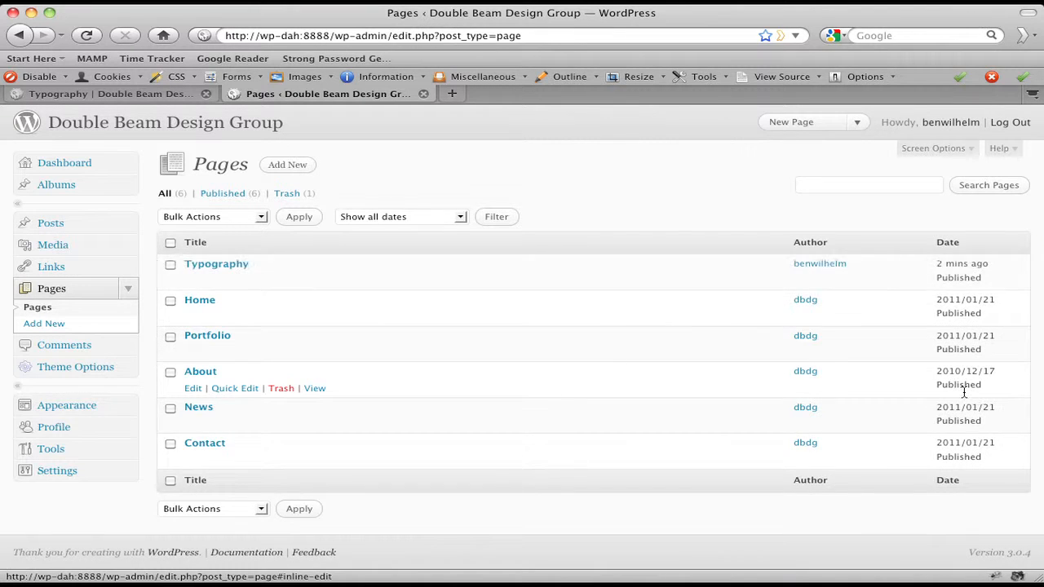
pyautogui.click(166, 95)
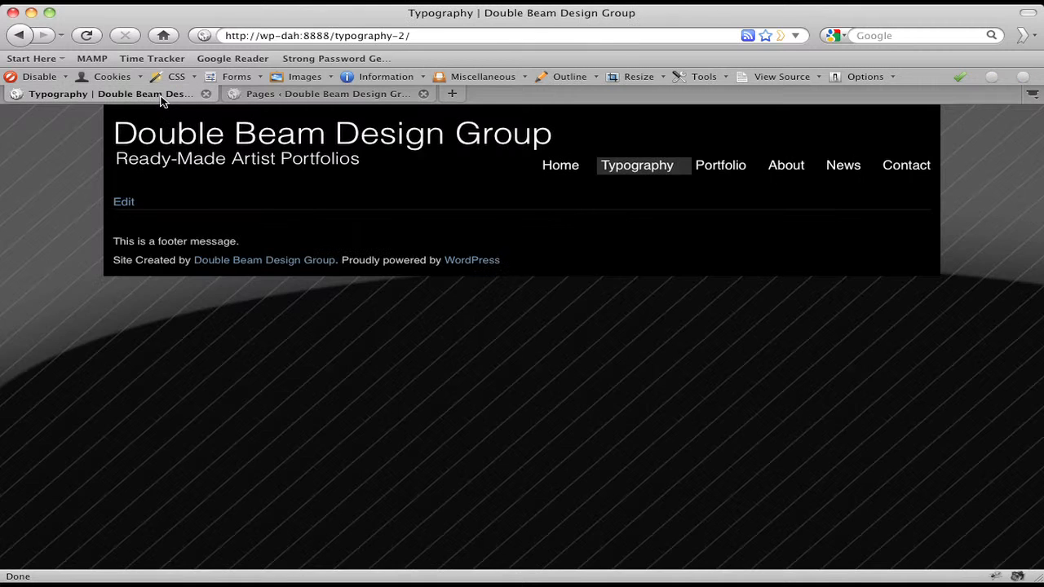
pyautogui.click(648, 171)
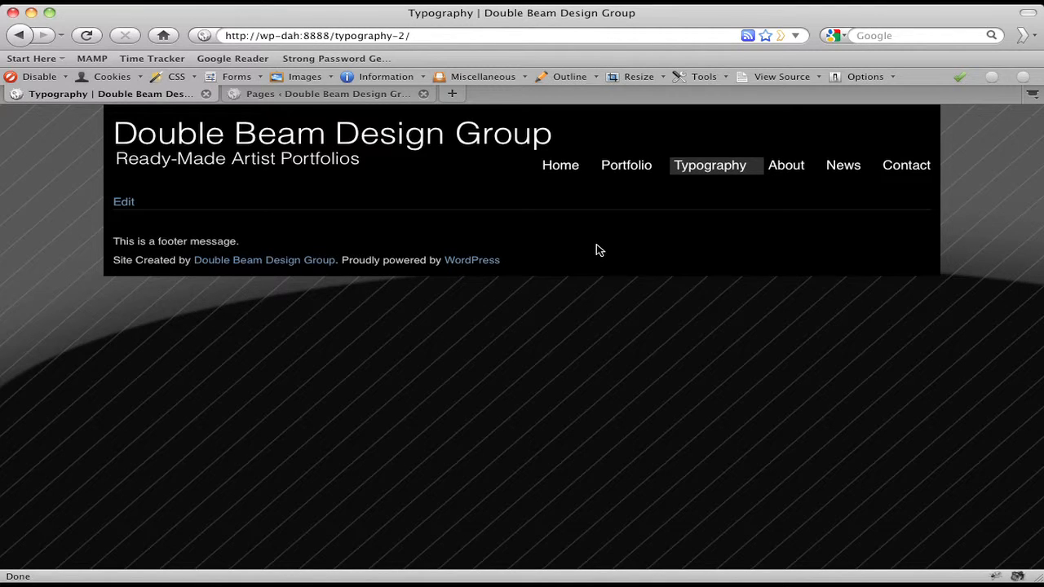
pyautogui.click(296, 95)
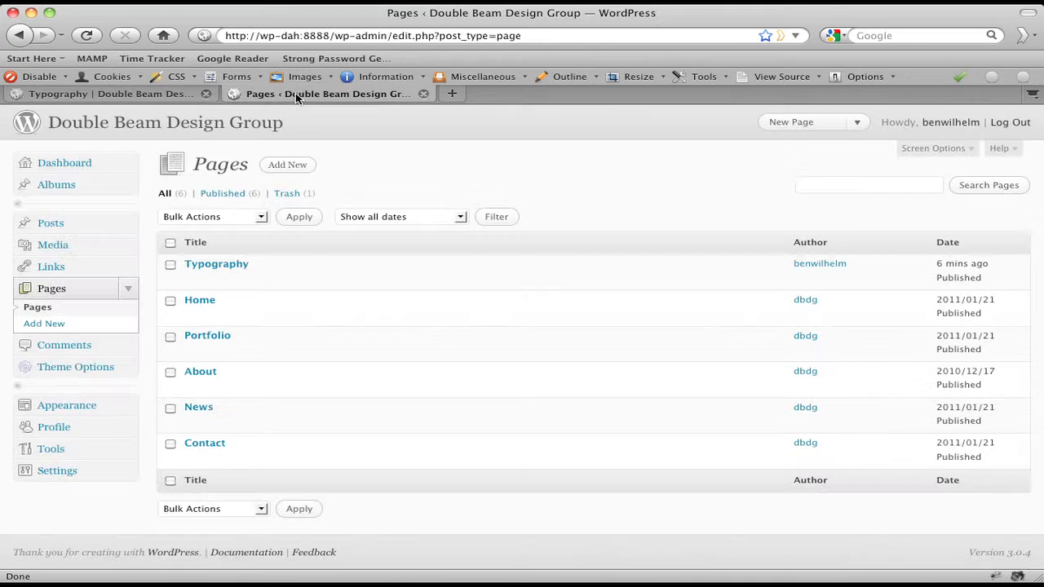
# Open Typography from the Pages list in the Edit Page screen
pyautogui.click(207, 269)
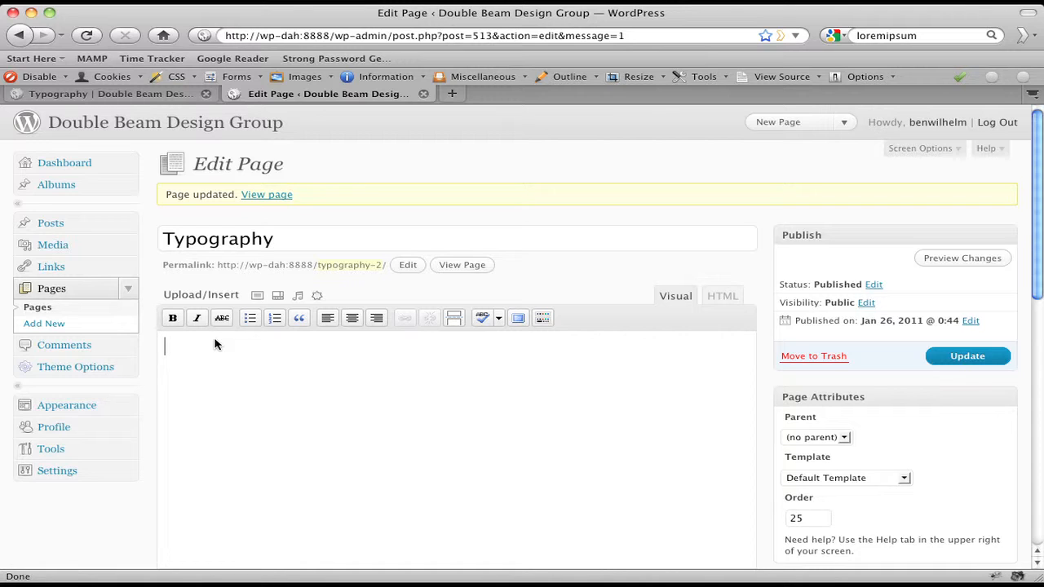
# Type a bold line 'This is bold text' and a plain line 'This is not bold', then update
pyautogui.click(172, 319)
pyautogui.write('T')
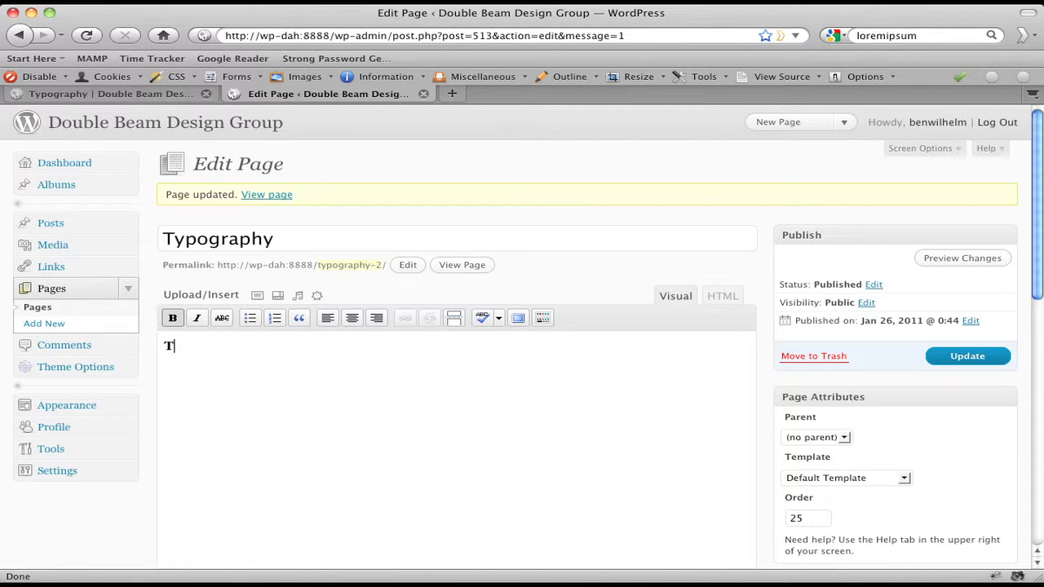
pyautogui.write('his is bold te')
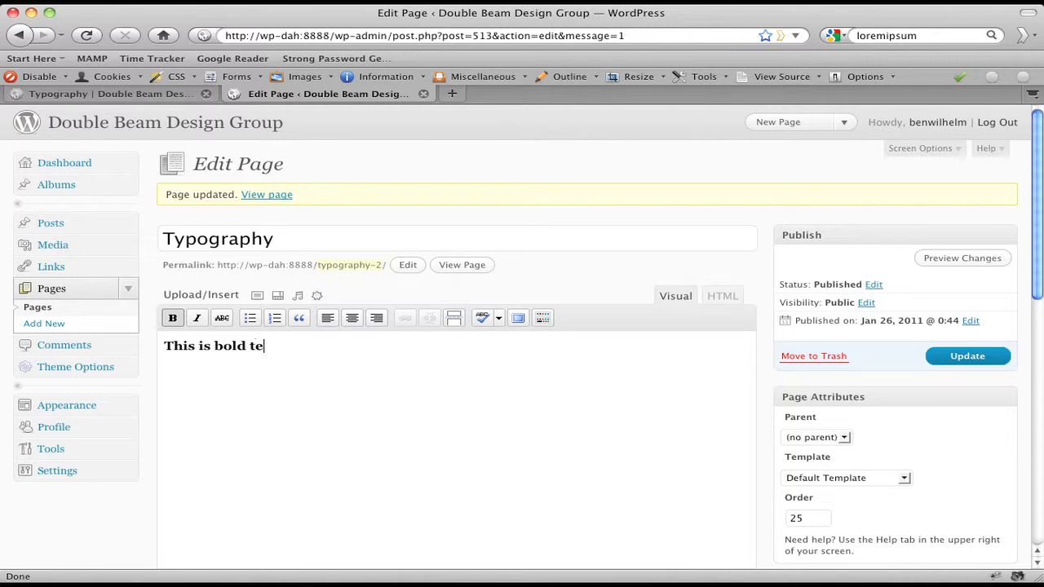
pyautogui.write('xt')
pyautogui.press('Return')
pyautogui.click(172, 318)
pyautogui.write('This is not bold')
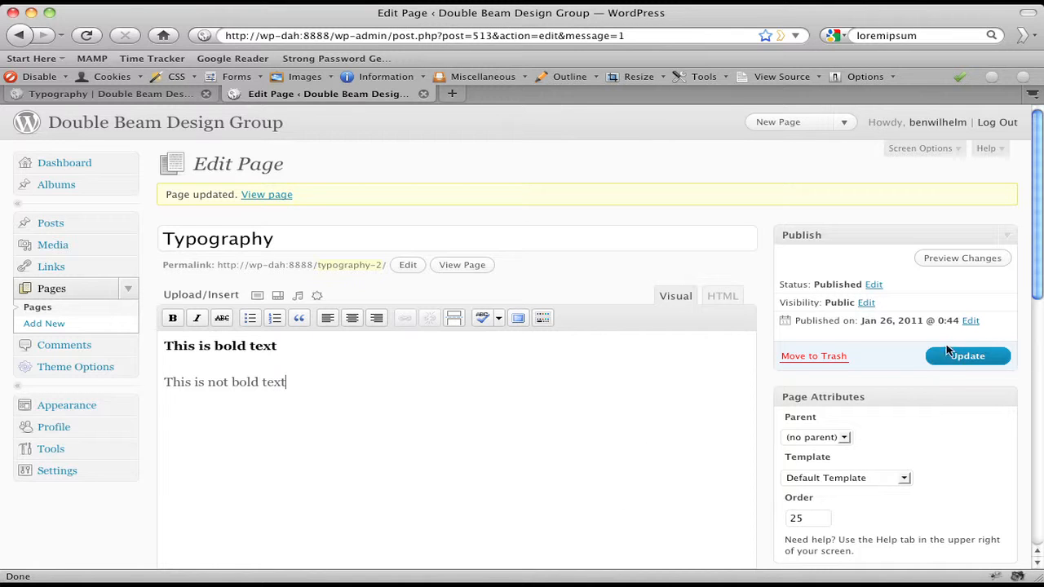
pyautogui.click(947, 352)
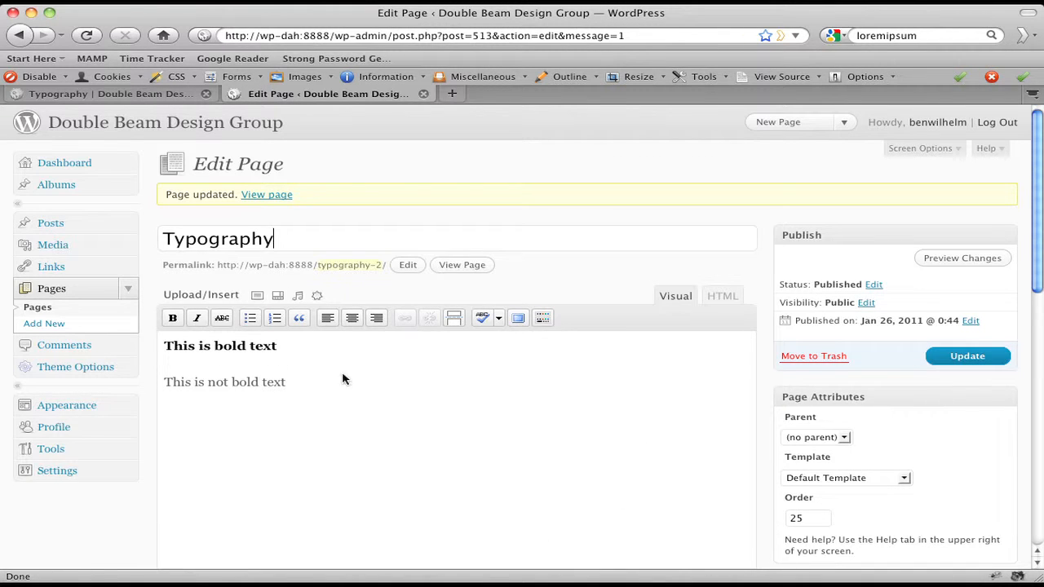
# Reload the live Typography page to check both new lines, then return to the editor
pyautogui.click(147, 94)
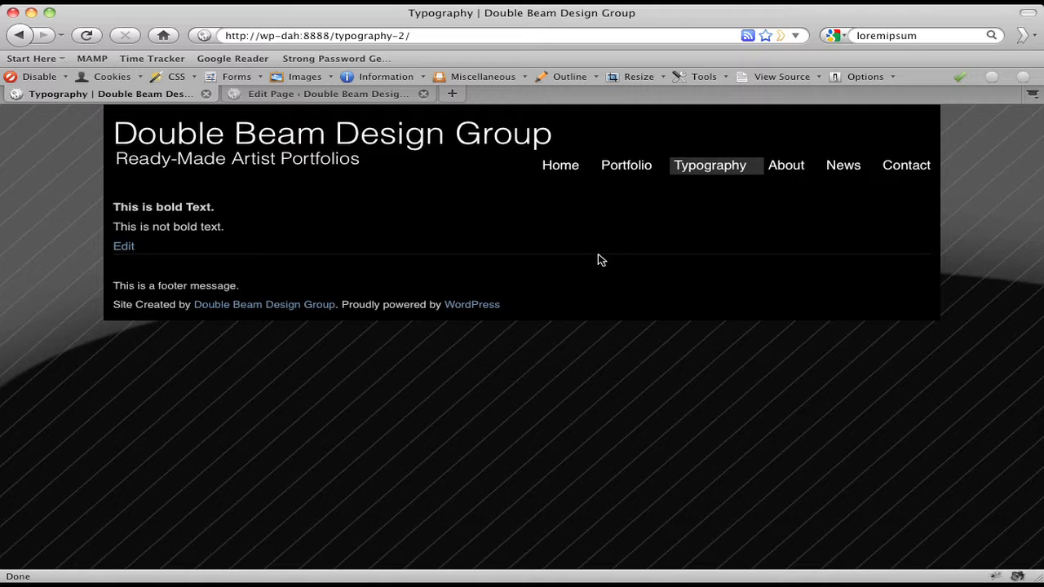
pyautogui.click(683, 168)
pyautogui.moveTo(116, 207); pyautogui.dragTo(220, 213)
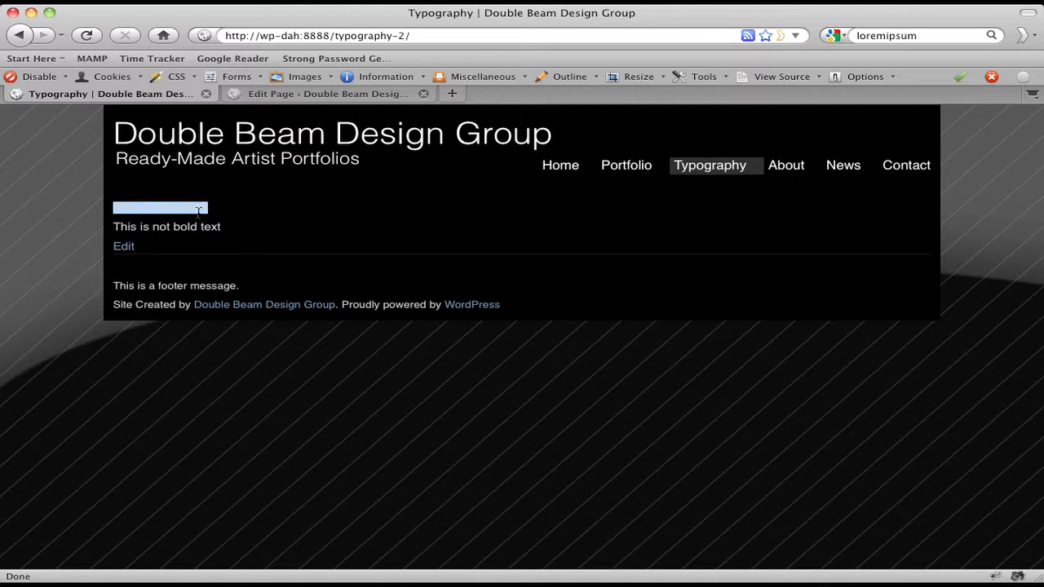
pyautogui.tripleClick(193, 230)
pyautogui.click(250, 249)
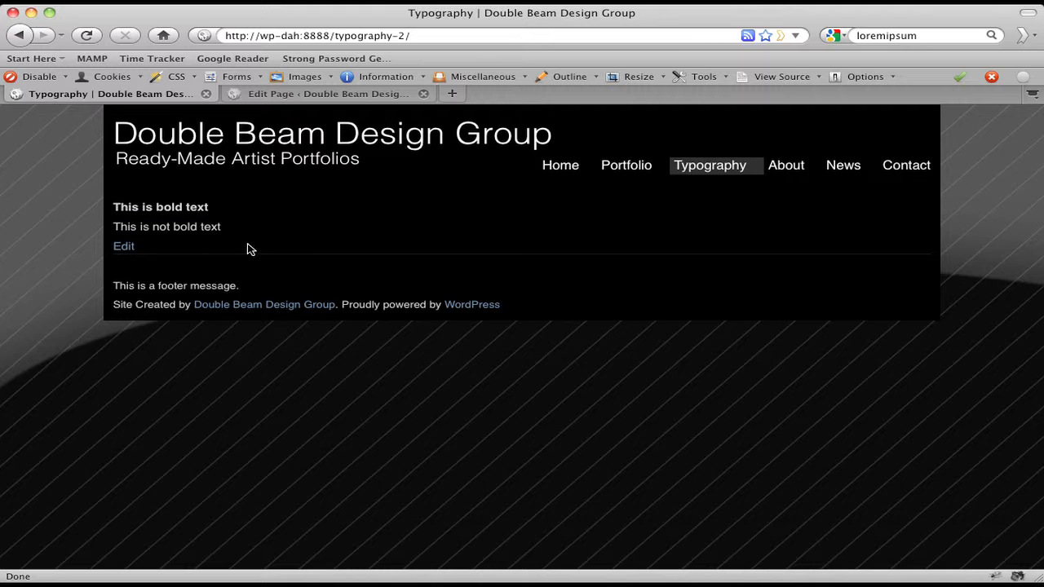
pyautogui.click(285, 95)
# Make the first line italic instead of bold, leaving the second line plain
pyautogui.tripleClick(201, 345)
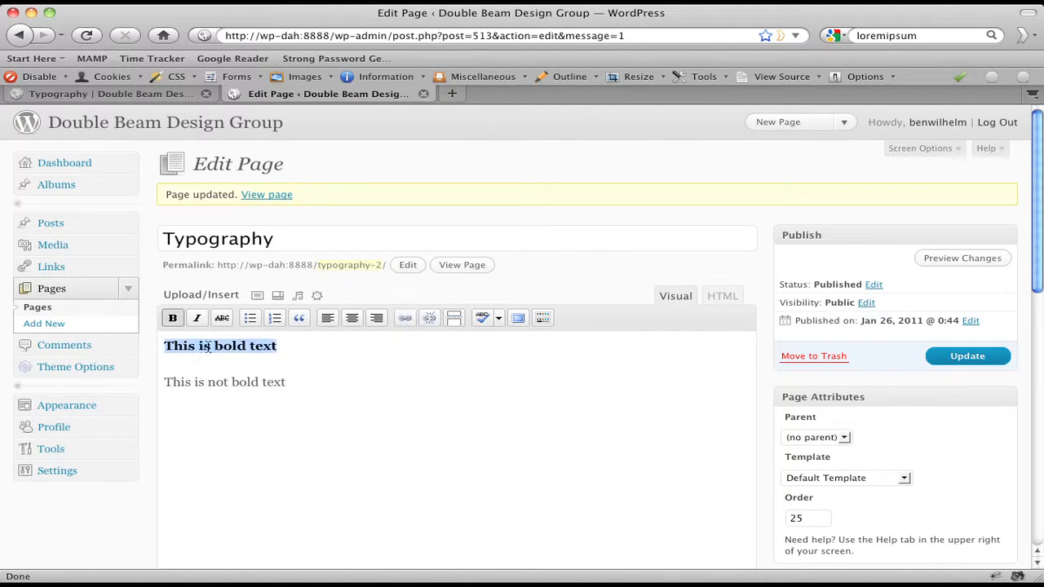
pyautogui.click(172, 318)
pyautogui.click(194, 319)
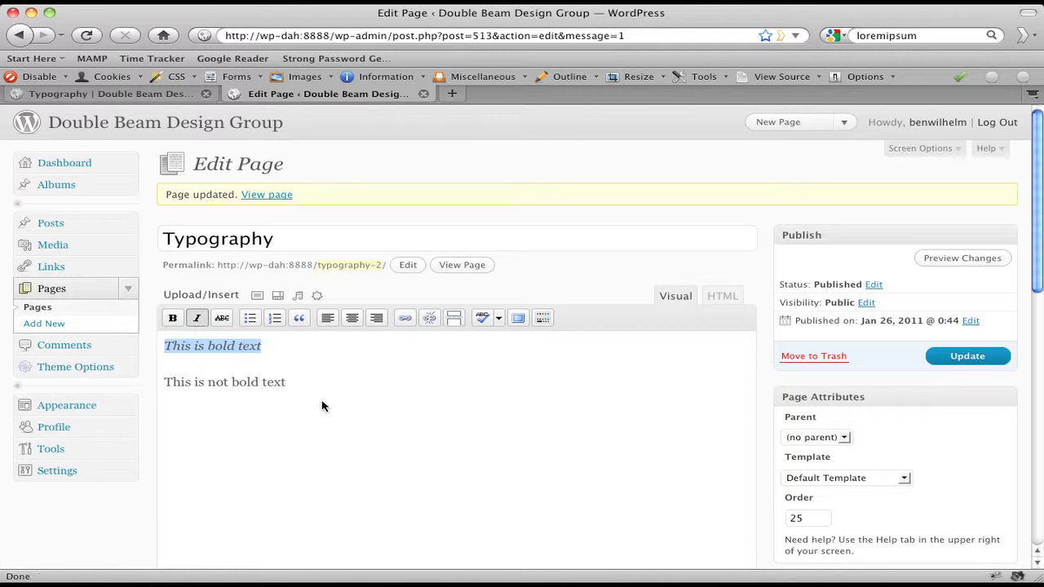
pyautogui.click(329, 407)
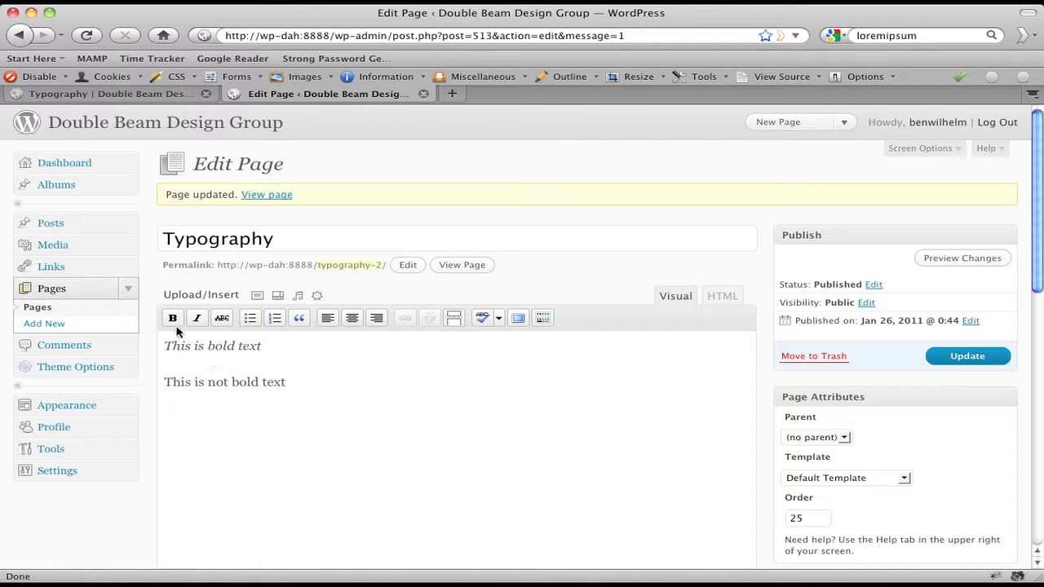
pyautogui.tripleClick(212, 382)
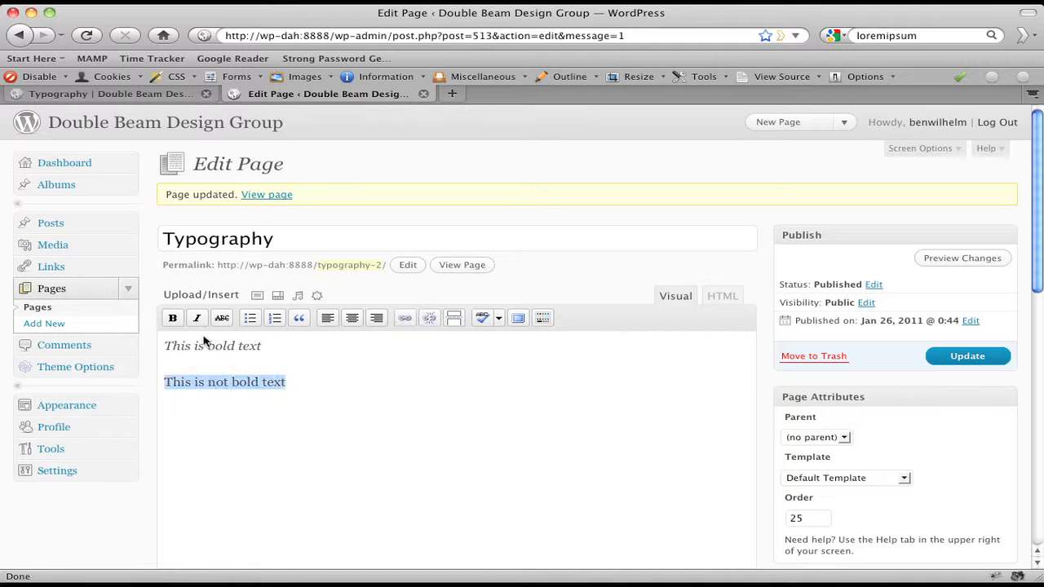
pyautogui.click(196, 319)
pyautogui.click(197, 319)
# Change 'bold' to 'italicized' in the first line and update the page
pyautogui.moveTo(209, 346); pyautogui.dragTo(236, 346)
pyautogui.write('italice')
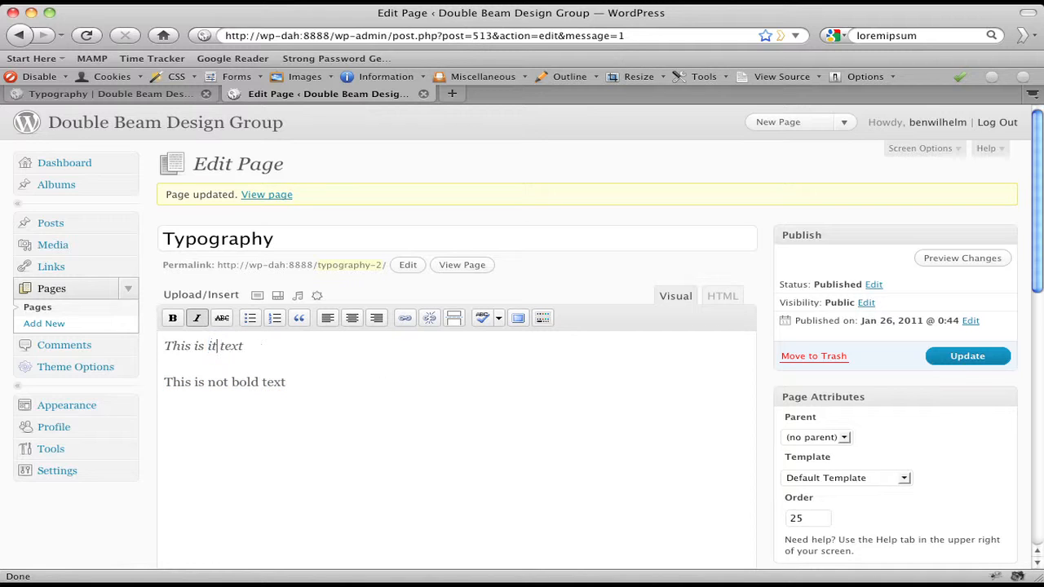
pyautogui.press('BackSpace')
pyautogui.write('ized')
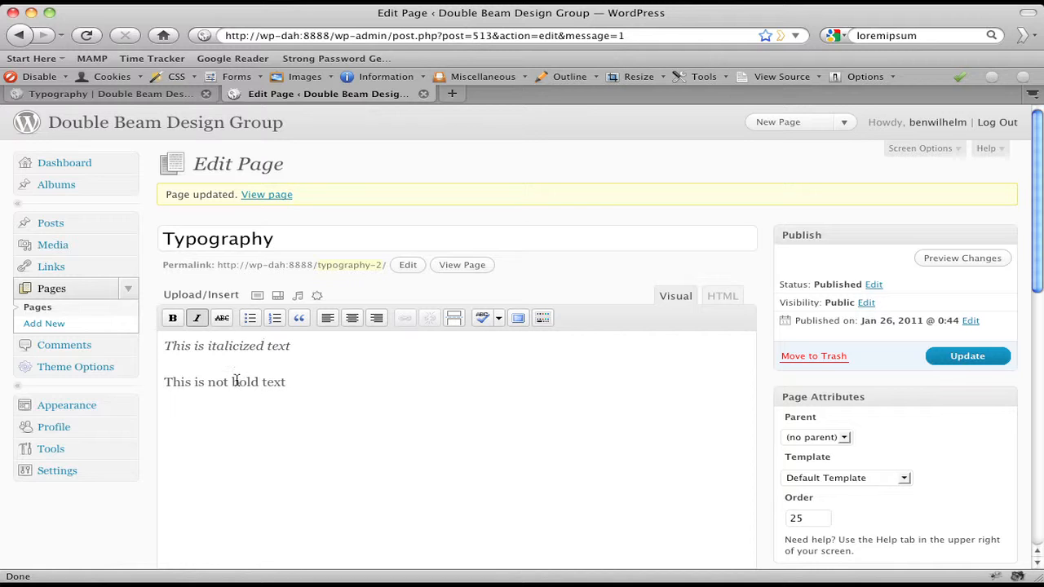
pyautogui.click(1006, 362)
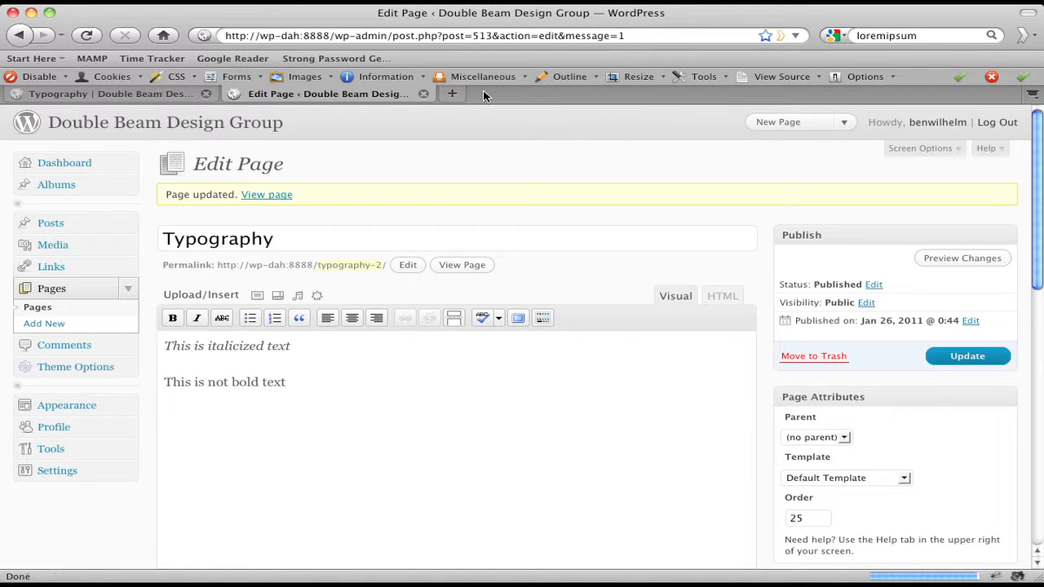
# Reload the live page to confirm the italic line, then return to the editor
pyautogui.click(139, 94)
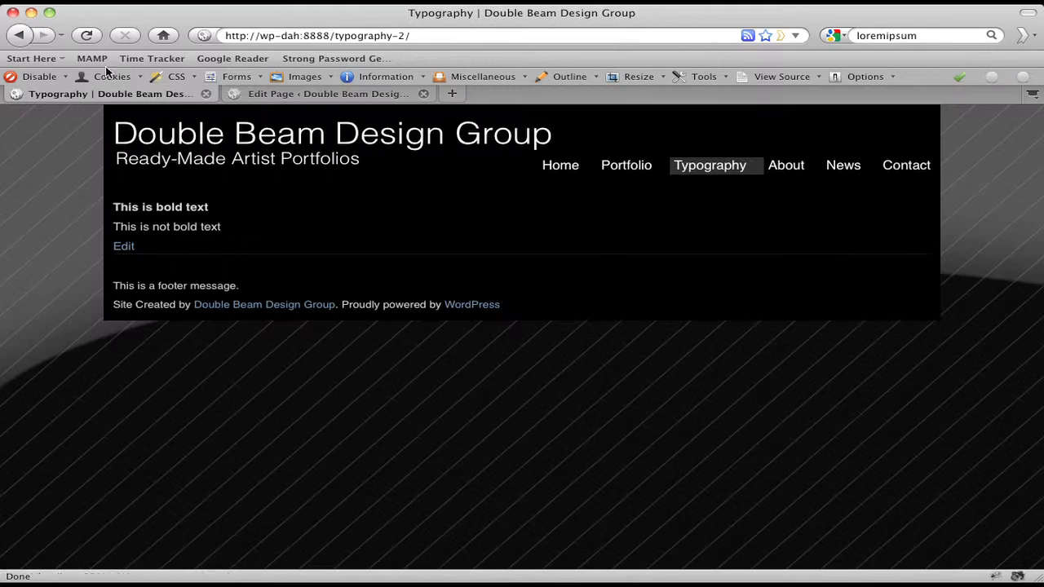
pyautogui.click(690, 170)
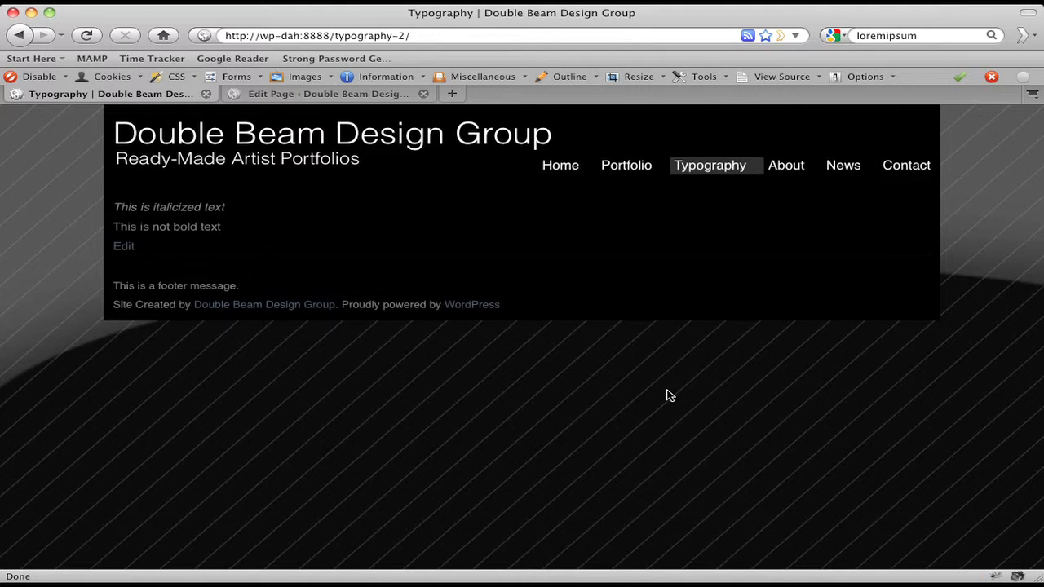
pyautogui.tripleClick(188, 209)
pyautogui.click(181, 234)
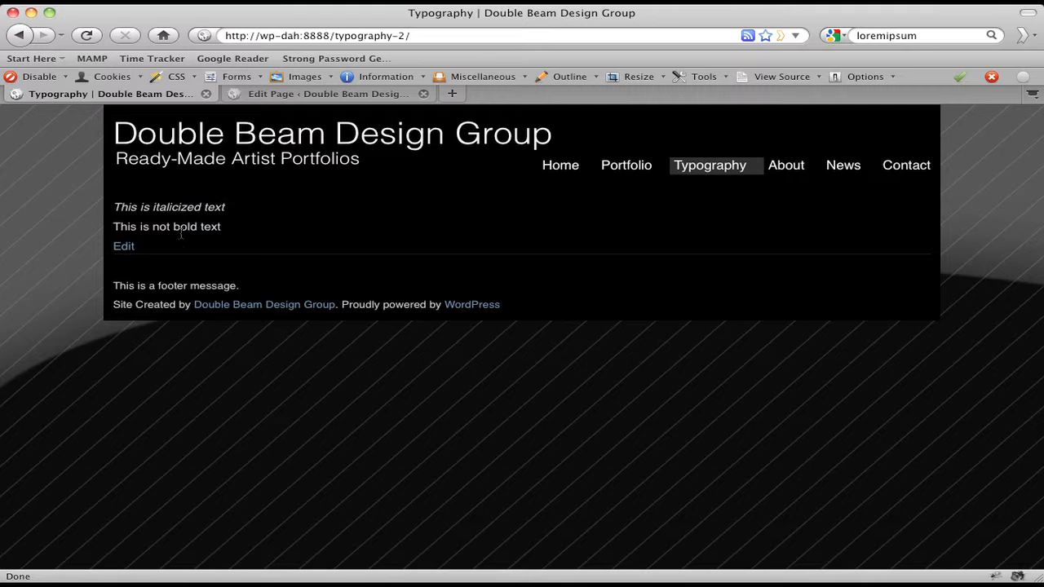
pyautogui.tripleClick(181, 232)
pyautogui.click(252, 234)
pyautogui.click(326, 94)
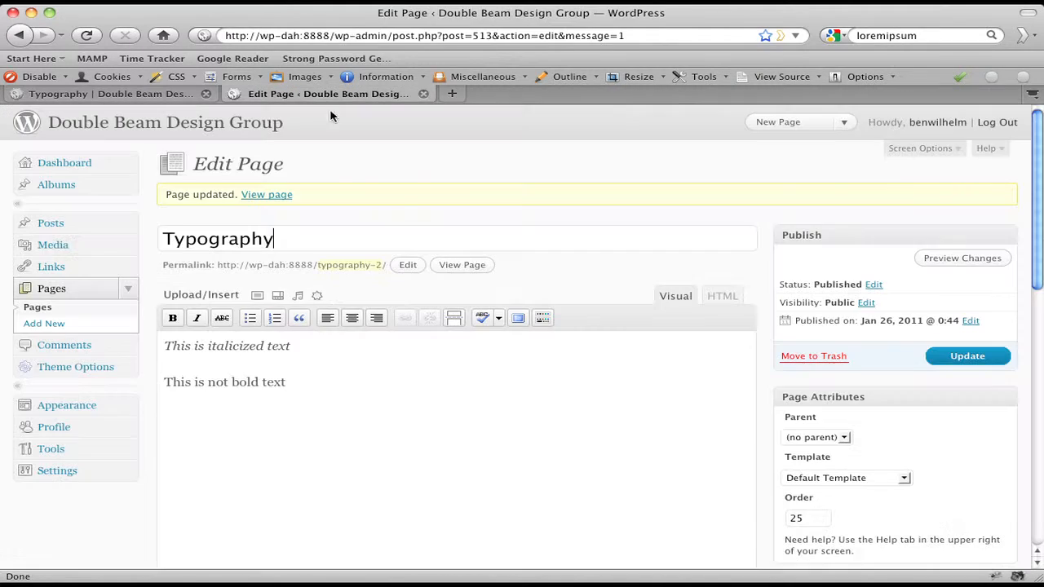
# Try strikethrough, bold and italic on the first line, then return it to plain text
pyautogui.tripleClick(219, 346)
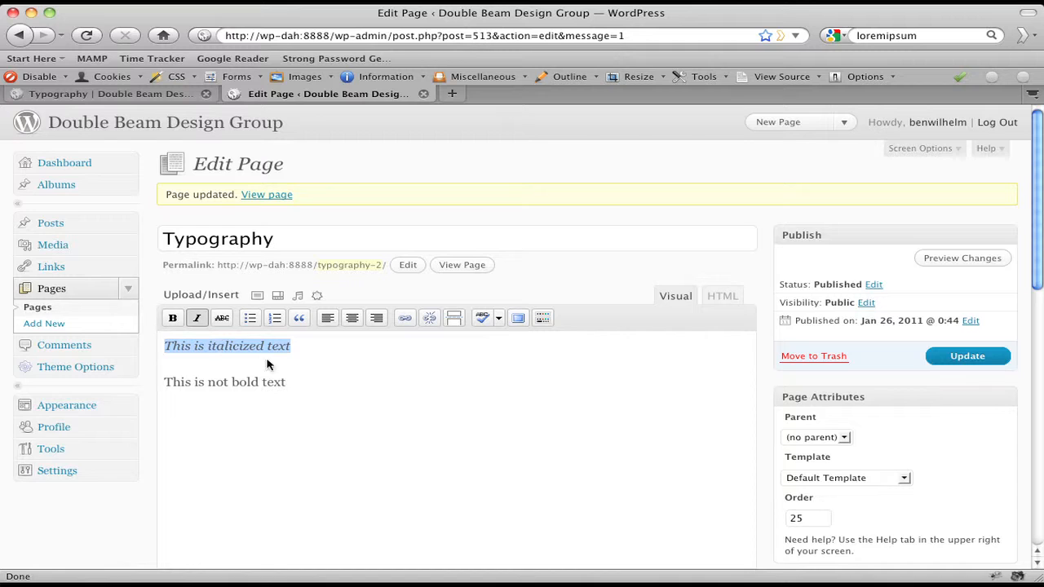
pyautogui.click(222, 318)
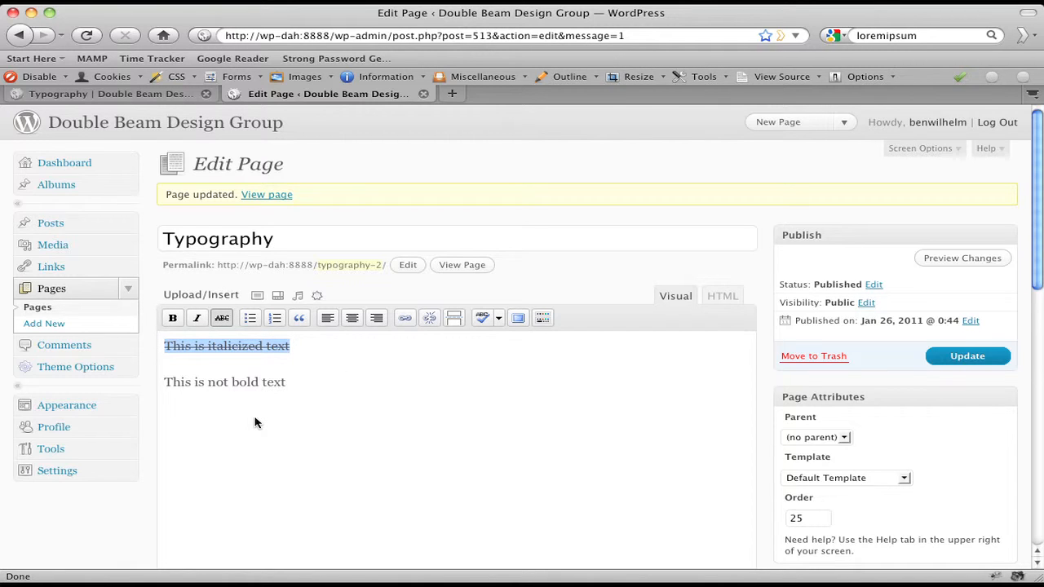
pyautogui.click(172, 318)
pyautogui.click(196, 318)
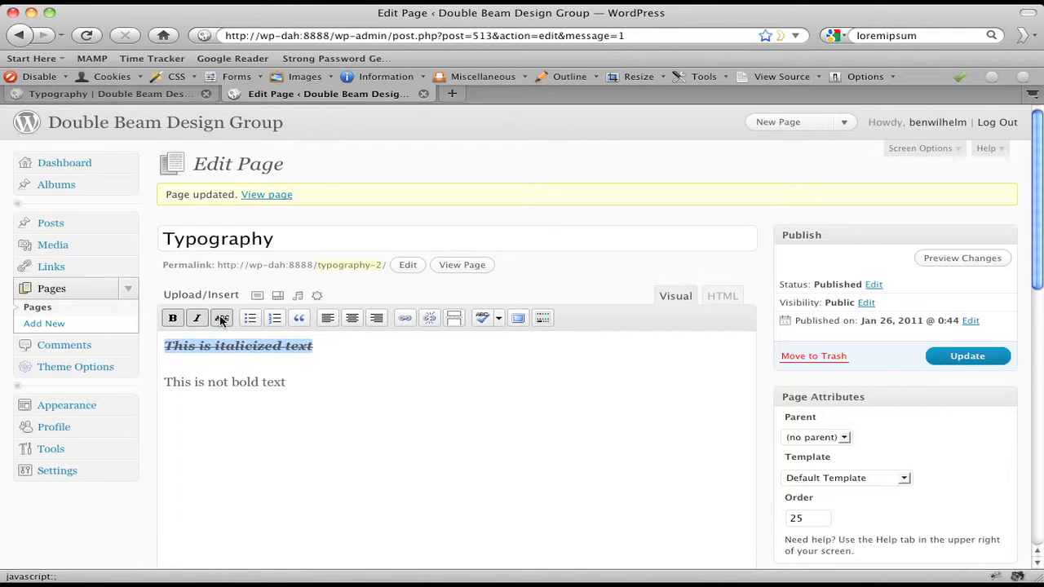
pyautogui.click(196, 318)
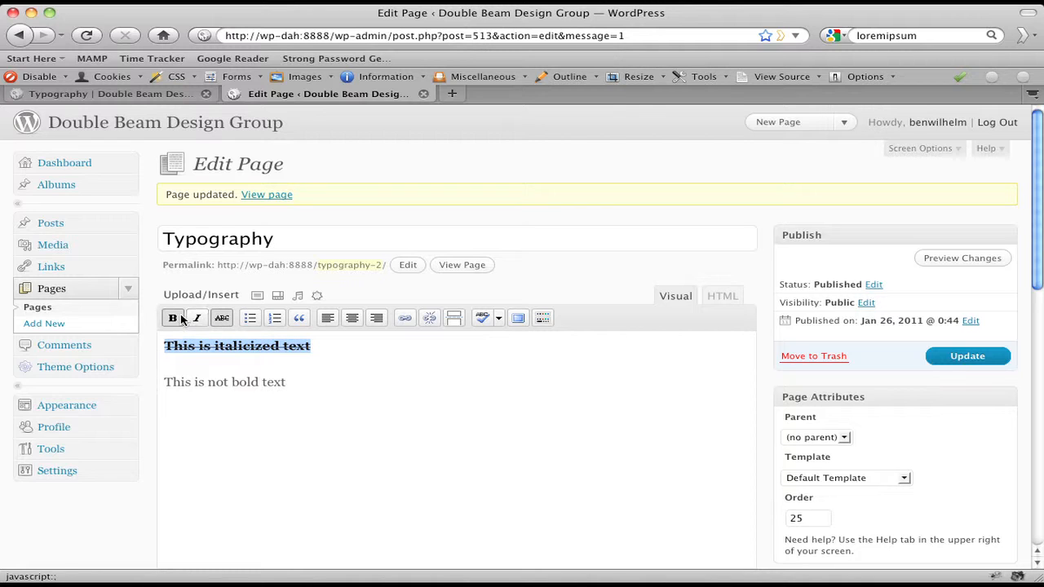
pyautogui.click(180, 319)
pyautogui.click(200, 318)
pyautogui.click(226, 319)
pyautogui.click(198, 319)
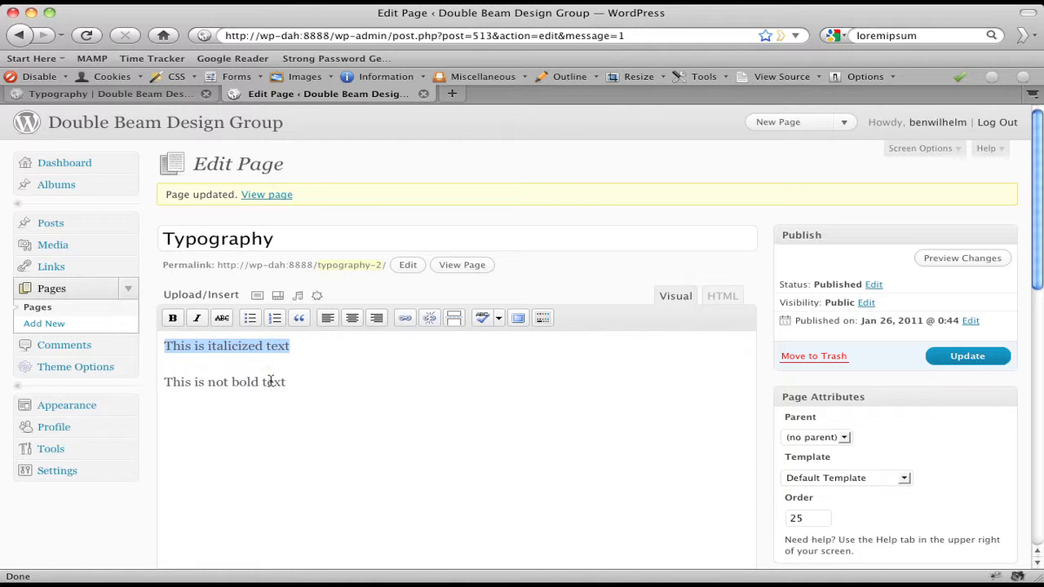
# Select all the body text and delete it
pyautogui.click(397, 408)
pyautogui.press('super+a')
pyautogui.press('BackSpace')
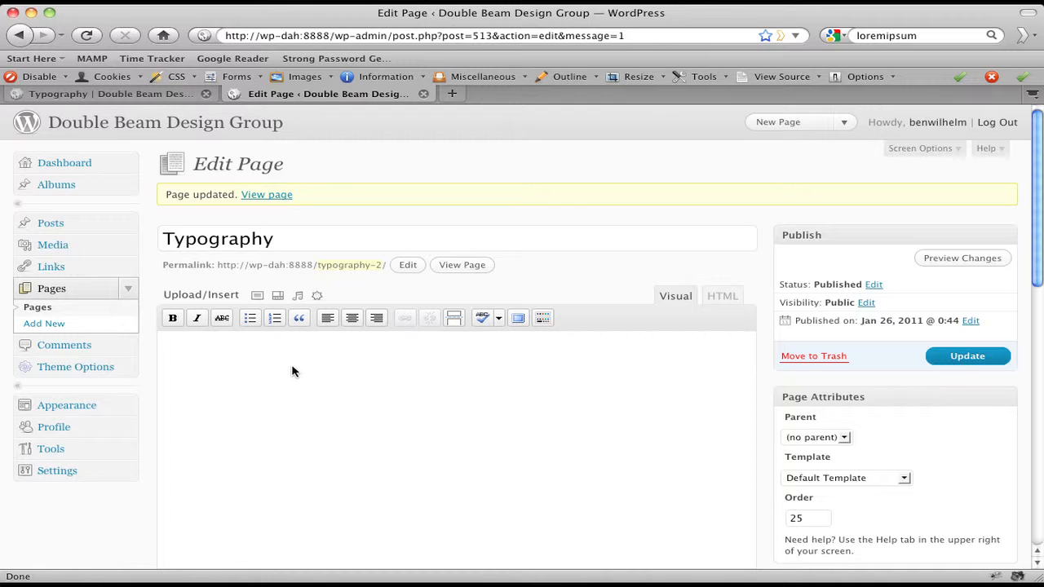
# Add a bulleted list of Thing 1, Thing 2, Thing 3, update, and check the live page
pyautogui.click(252, 318)
pyautogui.write('Thing 1 ')
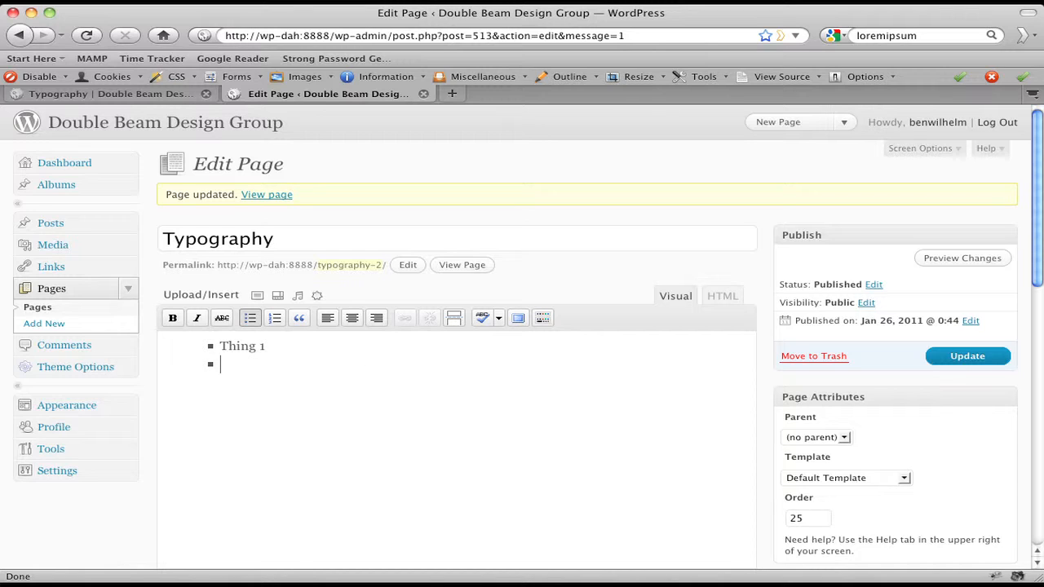
pyautogui.write('Thing 2 Thing 3')
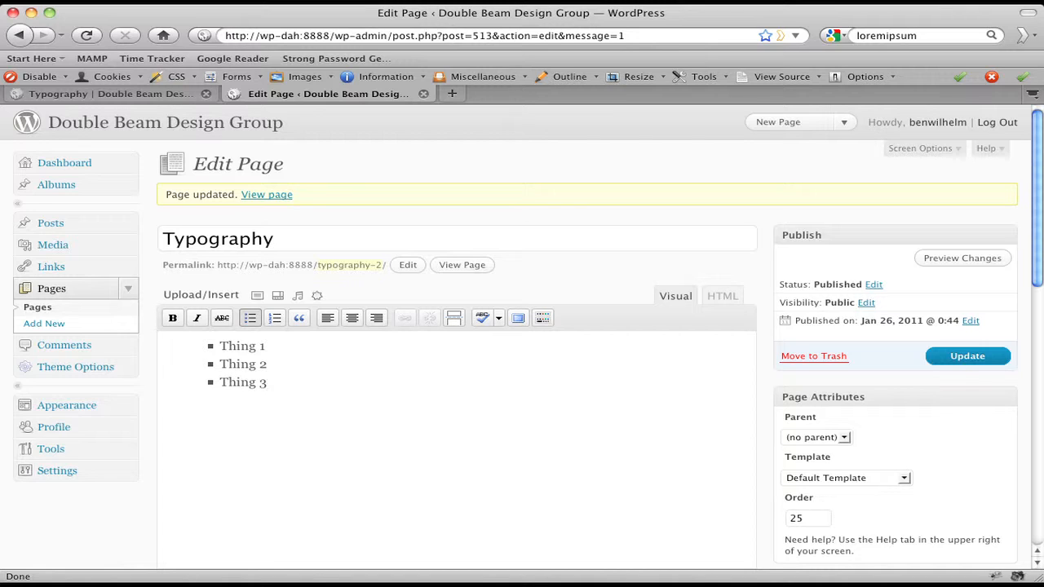
pyautogui.click(954, 357)
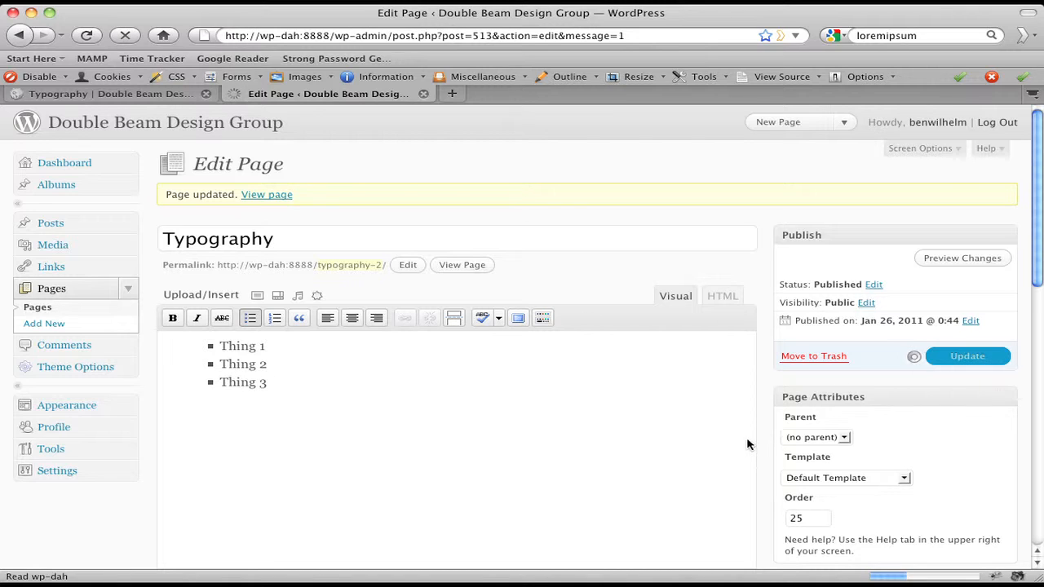
pyautogui.click(123, 94)
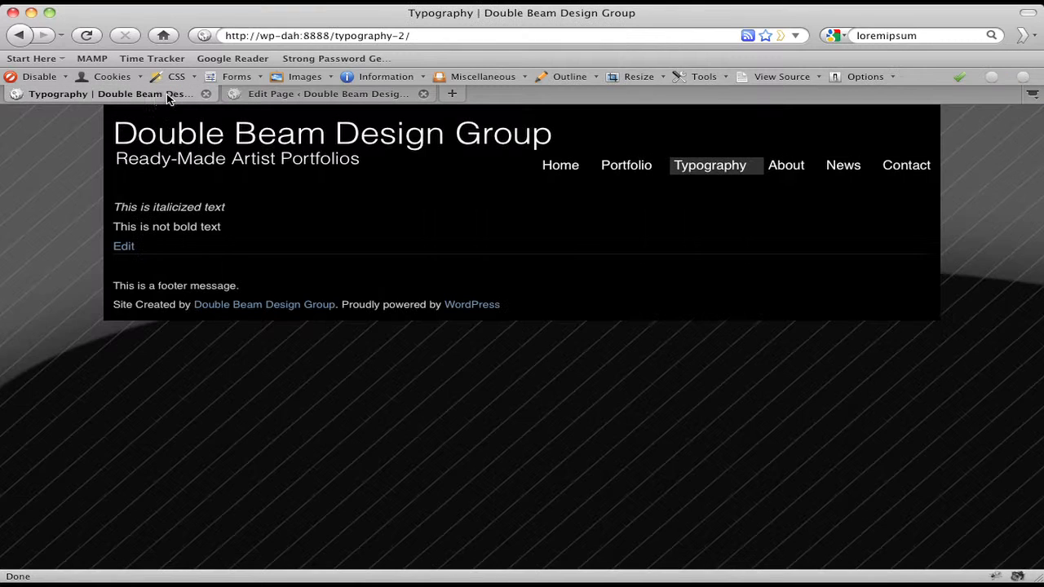
pyautogui.click(90, 37)
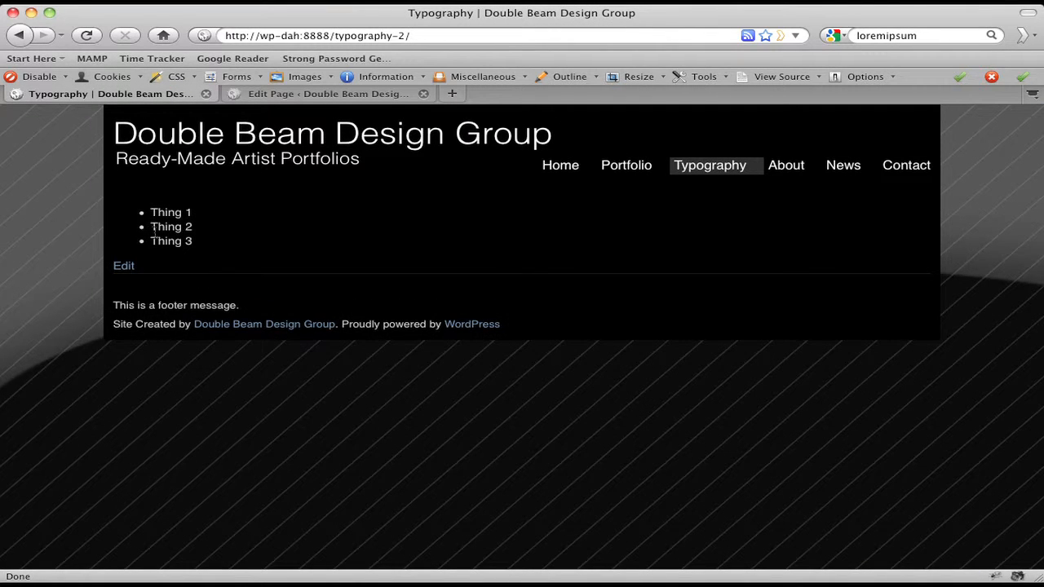
pyautogui.click(322, 94)
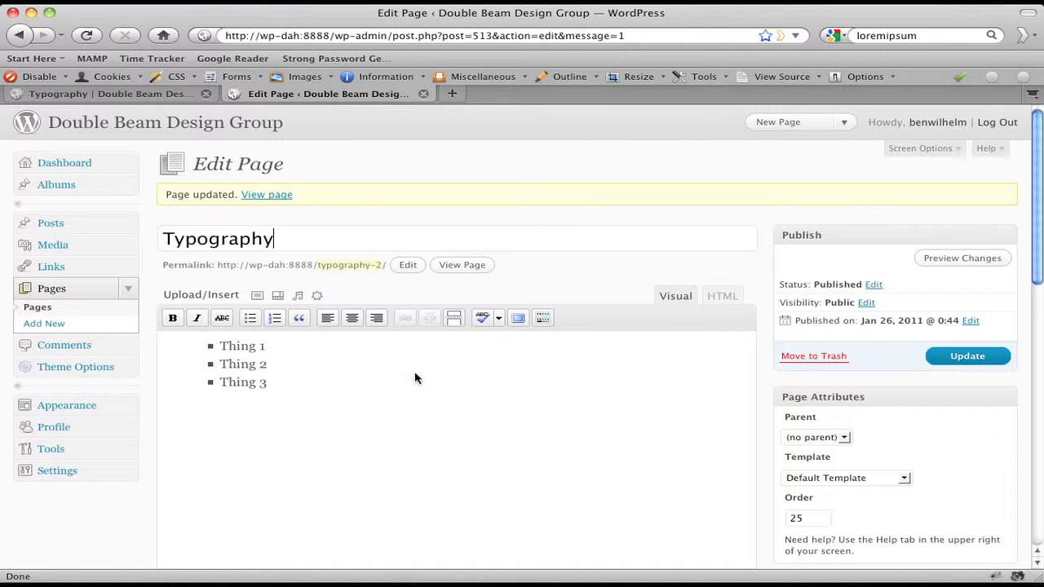
# Replace the bullets with a numbered list: Thing 1, Thing 2, Thing 3, plus a fourth item
pyautogui.click(371, 450)
pyautogui.press('BackSpace')
pyautogui.press('BackSpace')
pyautogui.press('BackSpace')
pyautogui.press('BackSpace')
pyautogui.press('BackSpace')
pyautogui.press('BackSpace')
pyautogui.press('BackSpace')
pyautogui.press('BackSpace')
pyautogui.press('BackSpace')
pyautogui.press('BackSpace')
pyautogui.press('BackSpace')
pyautogui.press('BackSpace')
pyautogui.press('BackSpace')
pyautogui.press('BackSpace')
pyautogui.press('BackSpace')
pyautogui.press('BackSpace')
pyautogui.press('BackSpace')
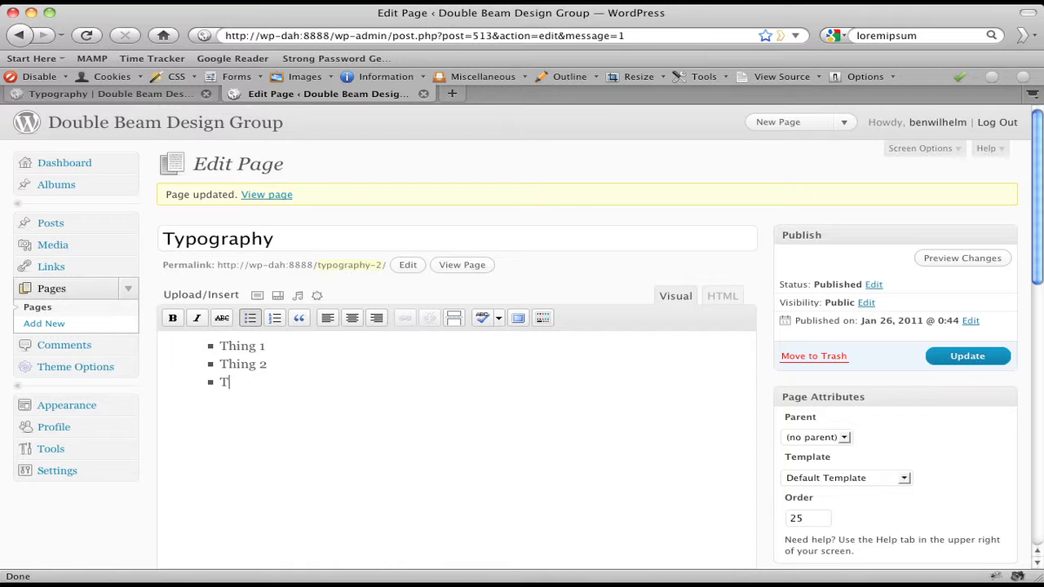
pyautogui.press('BackSpace')
pyautogui.press('BackSpace')
pyautogui.press('BackSpace')
pyautogui.press('BackSpace')
pyautogui.press('BackSpace')
pyautogui.press('BackSpace')
pyautogui.press('BackSpace')
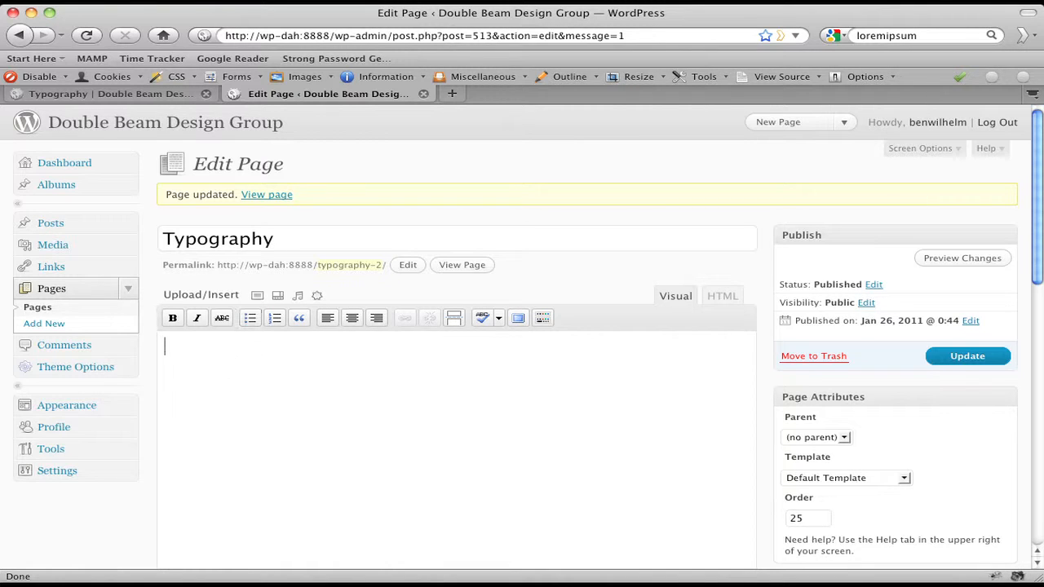
pyautogui.click(276, 321)
pyautogui.write('Thing 1')
pyautogui.press('Return')
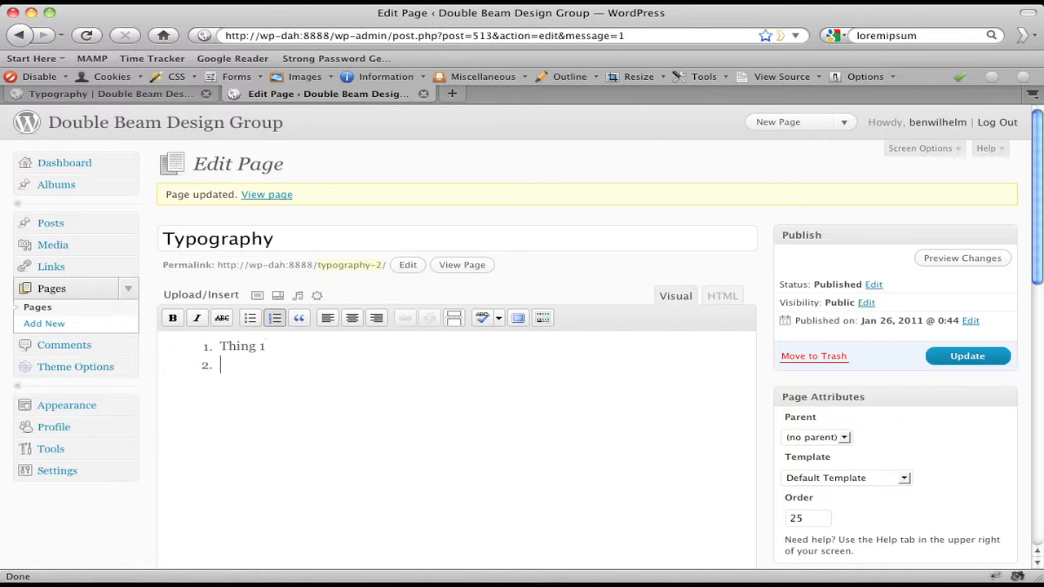
pyautogui.write('Thing 2')
pyautogui.press('Return')
pyautogui.write('Thing ')
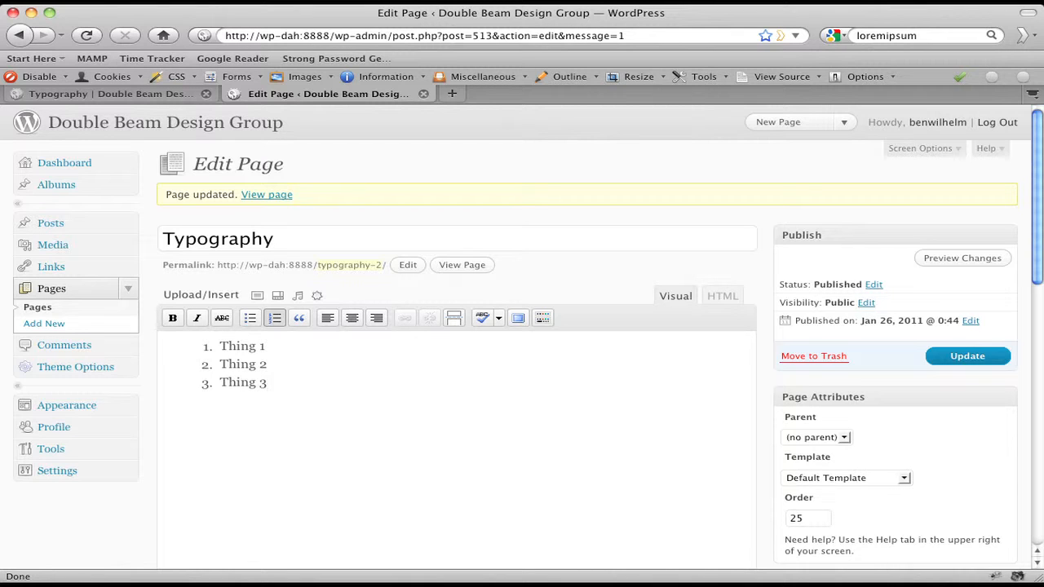
pyautogui.write('3')
pyautogui.press('Return')
pyautogui.write('Thing 4')
# Delete the Thing 3 item so the list reads Thing 1, Thing 2, Thing 4
pyautogui.tripleClick(246, 384)
pyautogui.press('BackSpace')
pyautogui.press('BackSpace')
pyautogui.tripleClick(206, 386)
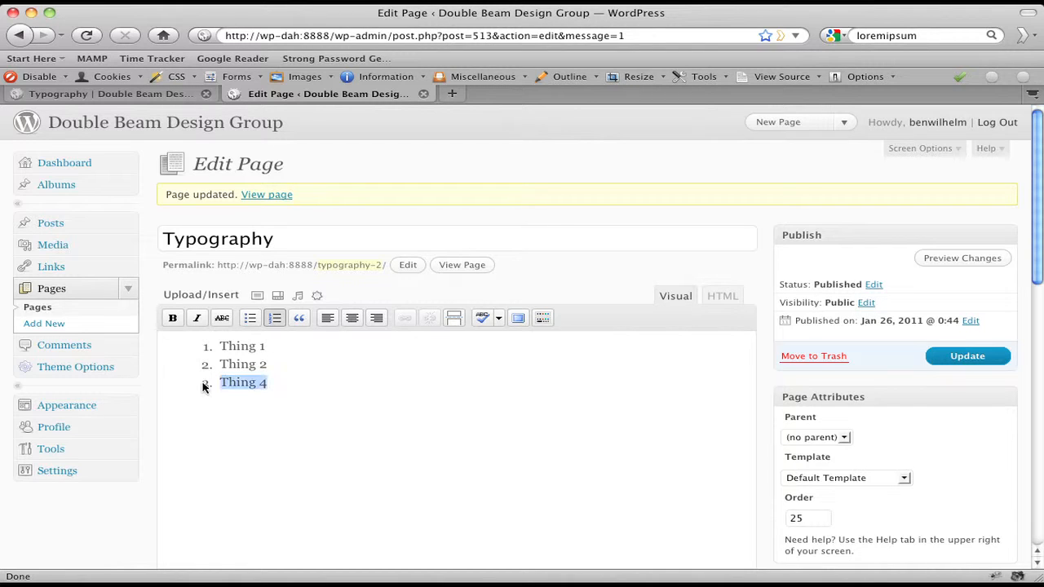
pyautogui.tripleClick(207, 366)
pyautogui.tripleClick(205, 350)
pyautogui.tripleClick(207, 366)
pyautogui.tripleClick(207, 385)
# Update the page and reload the live Typography page to see the numbered list
pyautogui.click(1002, 361)
pyautogui.click(153, 95)
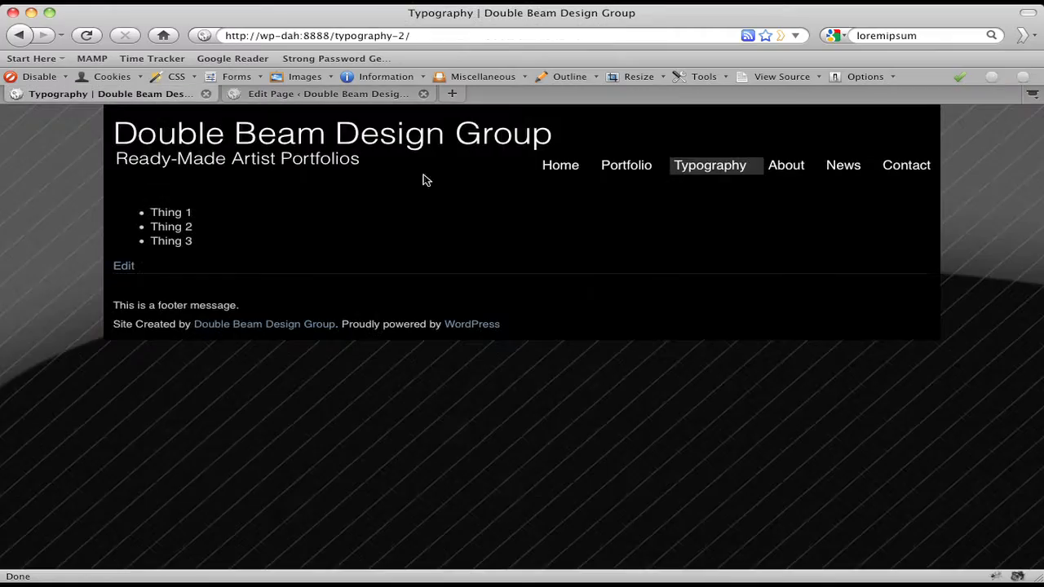
pyautogui.press('super+r')
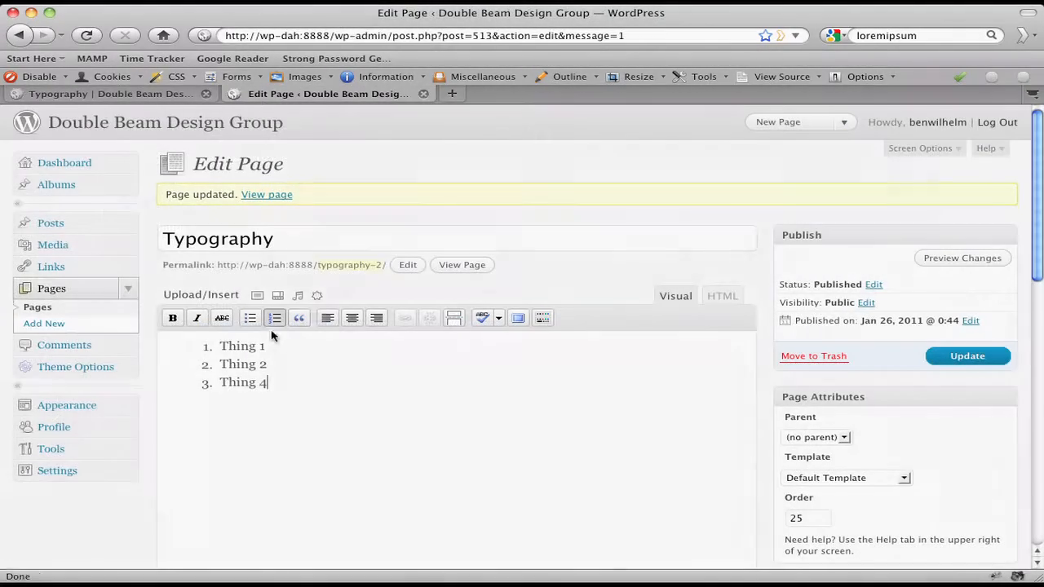
# Delete the three-item numbered list and paste a long Lorem ipsum paragraph in its place
pyautogui.moveTo(327, 400); pyautogui.dragTo(155, 336)
pyautogui.press('BackSpace')
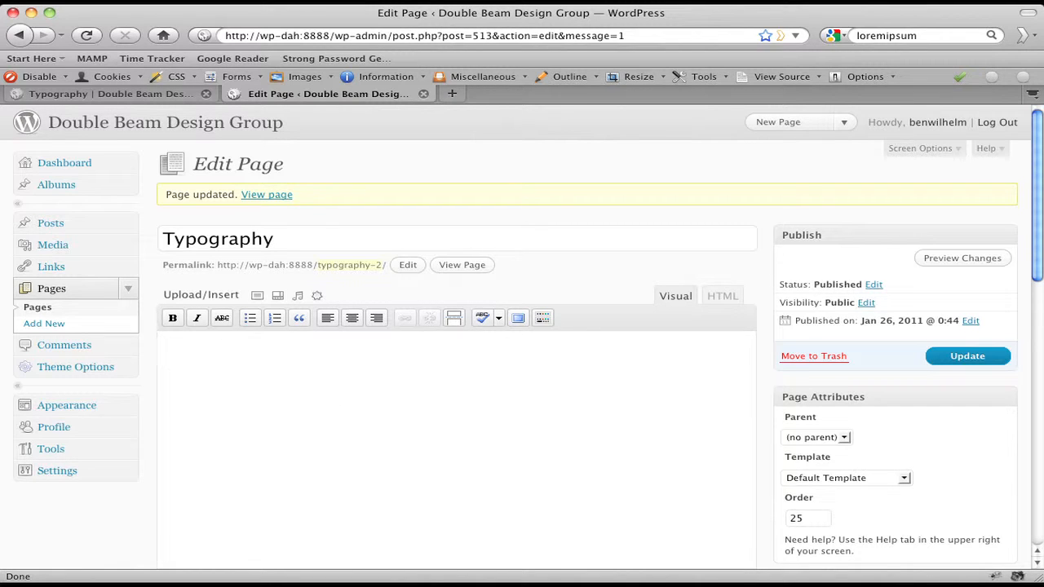
pyautogui.press('super+Tab')
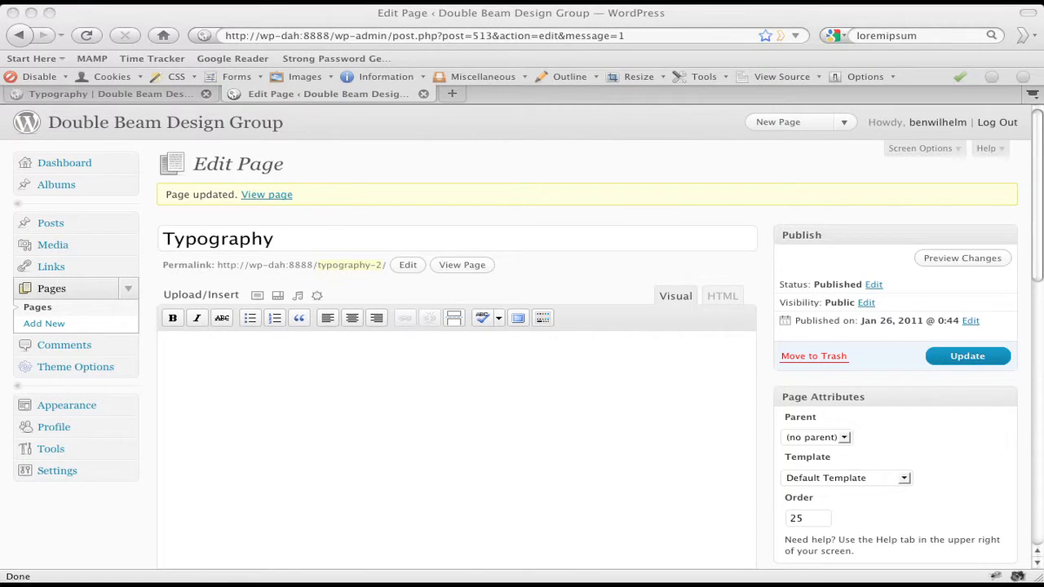
pyautogui.click(532, 416)
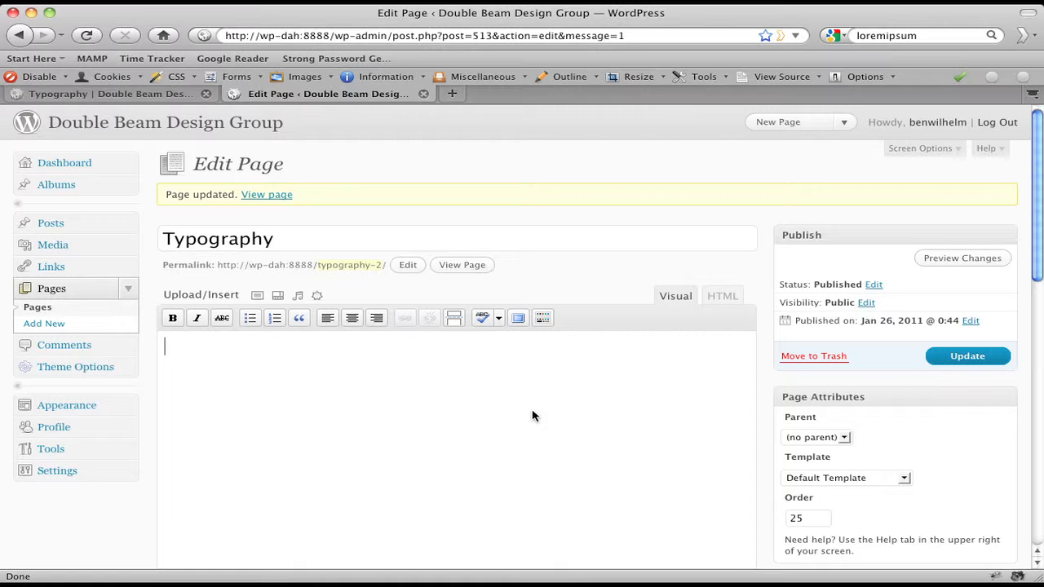
pyautogui.press('super+v')
pyautogui.scroll(1, 538, 460)
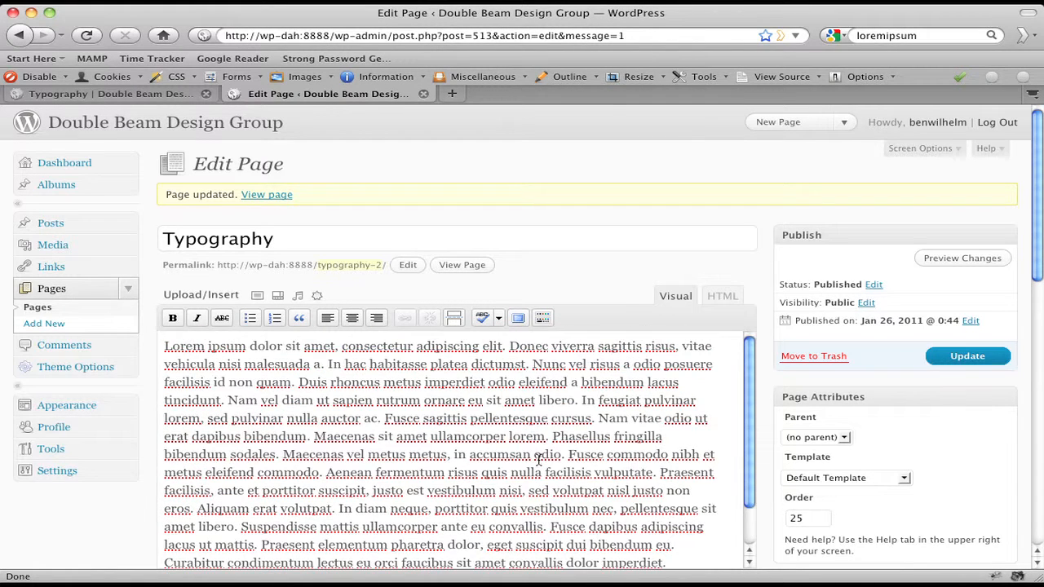
pyautogui.scroll(-2, 538, 460)
pyautogui.scroll(2, 538, 460)
pyautogui.scroll(-1, 367, 378)
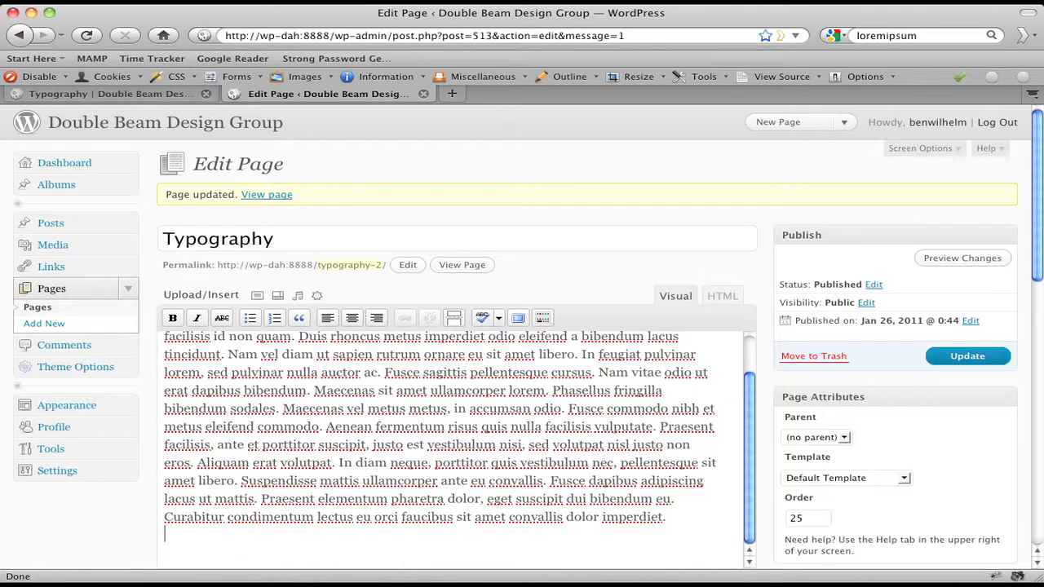
pyautogui.press('Return')
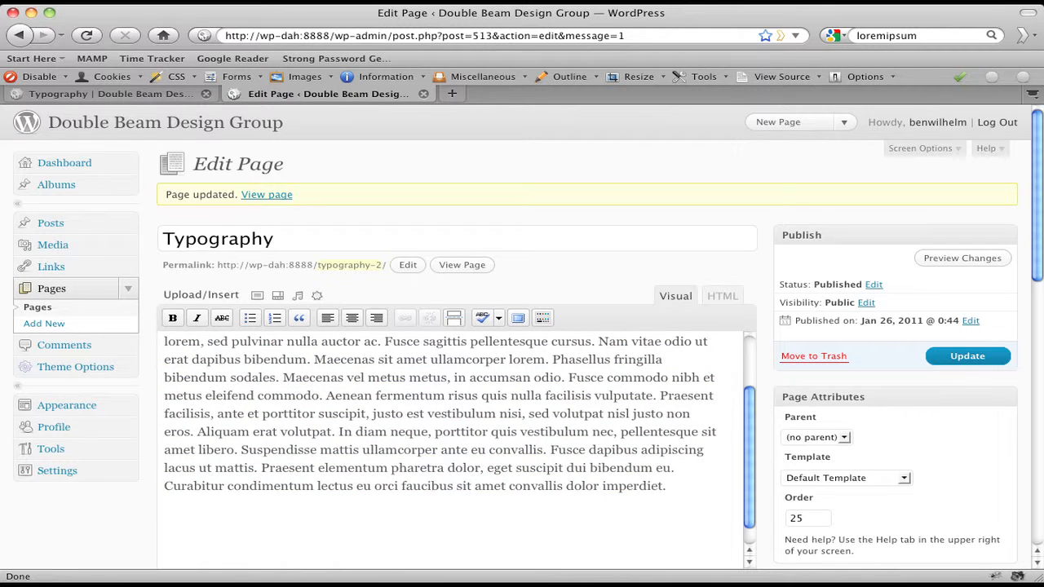
pyautogui.press('BackSpace')
pyautogui.press('super+Tab')
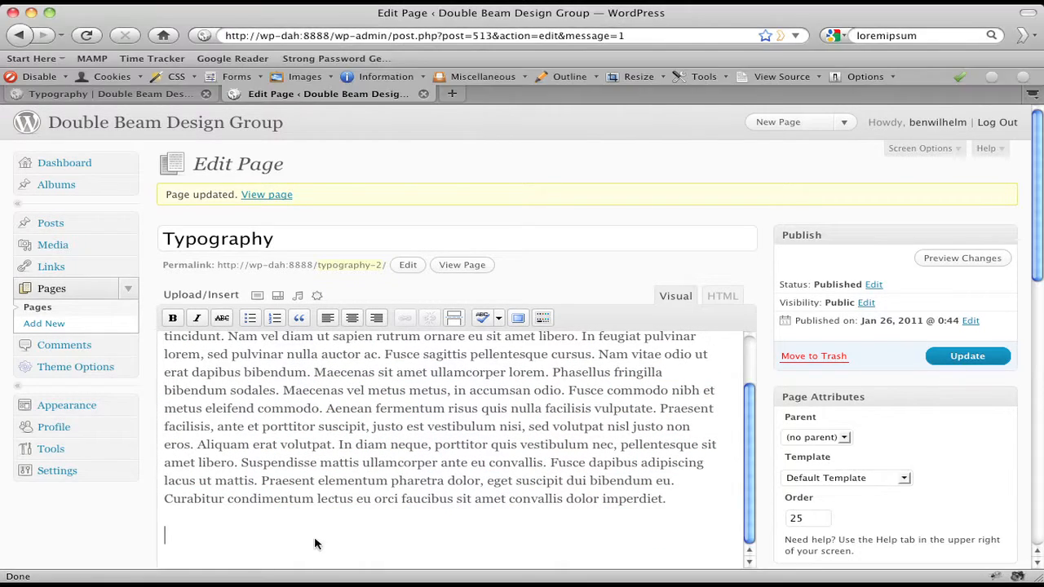
# Paste a second Maecenas lorem paragraph below the first and format it as a blockquote
pyautogui.press('super+Tab')
pyautogui.write('Maecenas velit lectus, dapibus in hendrerit id, ornare sit amet risus. Morbi vitae risus lorem. Aenean id pharetra ipsum. Nunc luctus dapibus tincidunt. Nulla aliquam arcu eu augue viverra semper. Cras quis pellentesque sapien. Donec dignissim lacus et nunc lacinia ut aliquet risus posuere. In quis enim in lacus laoreet eleifend accumsan a odio. Pellentesque nec ipsum vitae sapien condimentum commodo nec at lacus. In non purus mauris. In ac dolor at lacus placerat tincidunt. Praesent imperdiet sollicitudin tincidunt.')
pyautogui.scroll(-1, 335, 483)
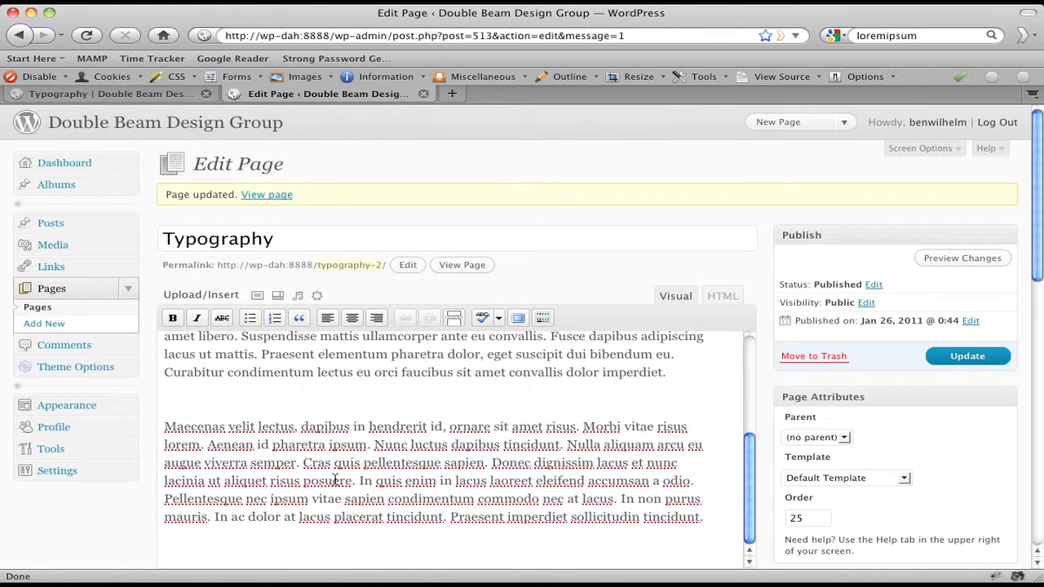
pyautogui.moveTo(164, 425); pyautogui.dragTo(708, 527)
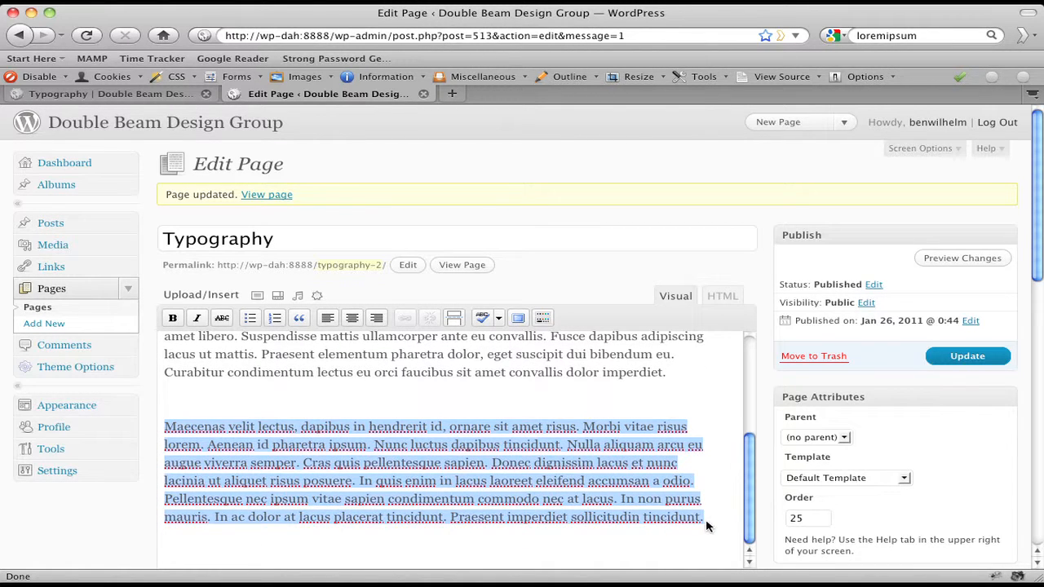
pyautogui.click(299, 319)
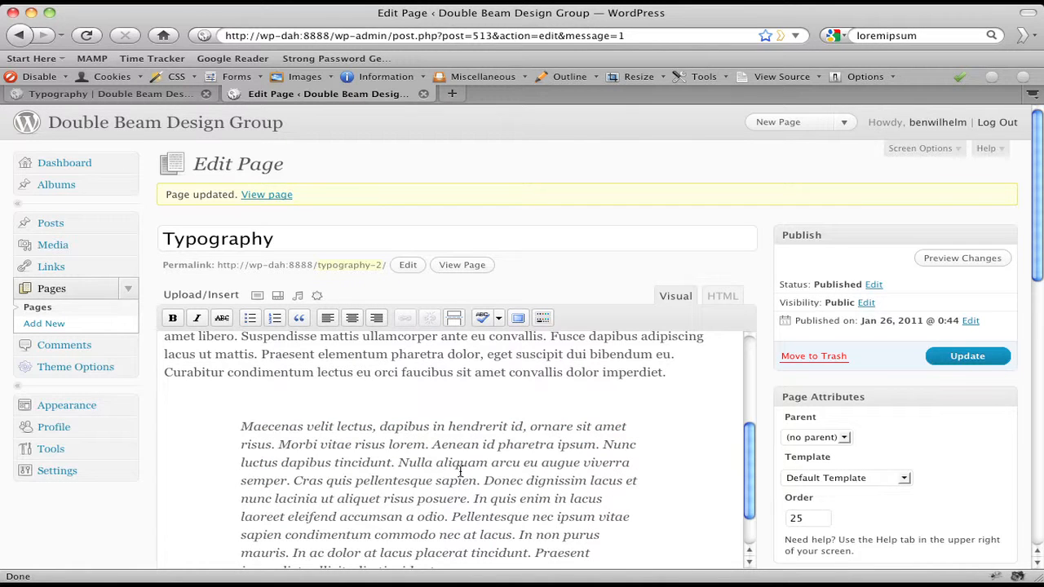
# Update the Typography page to save the new blockquote
pyautogui.scroll(-2, 461, 471)
pyautogui.scroll(3, 598, 468)
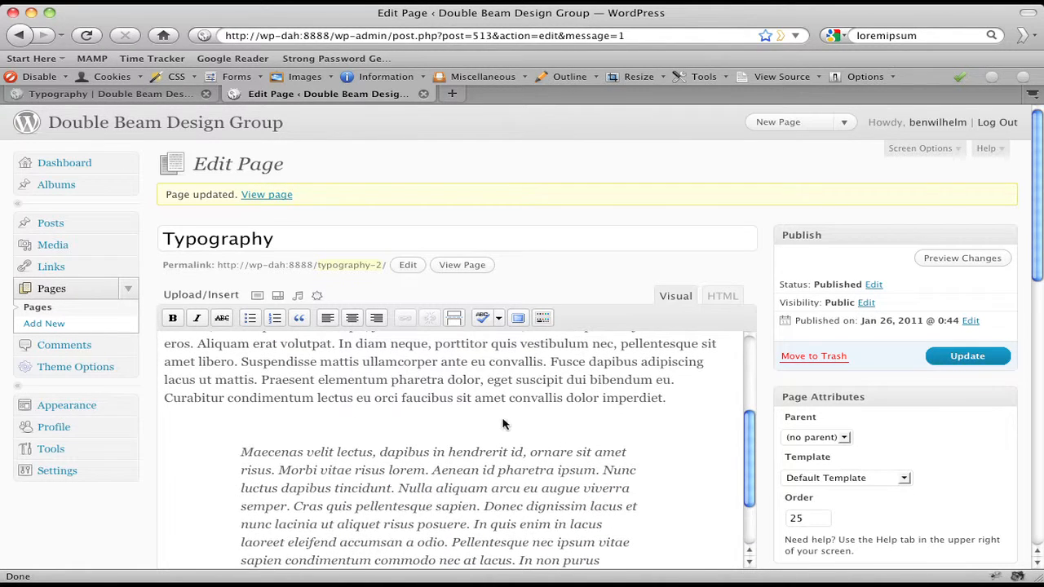
pyautogui.scroll(-3, 501, 449)
pyautogui.click(344, 445)
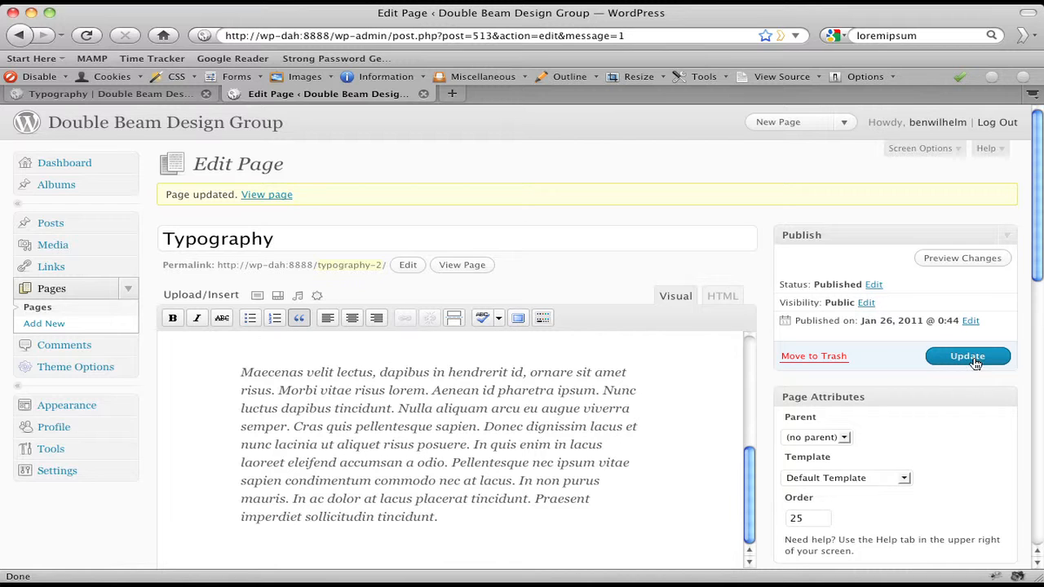
pyautogui.click(967, 356)
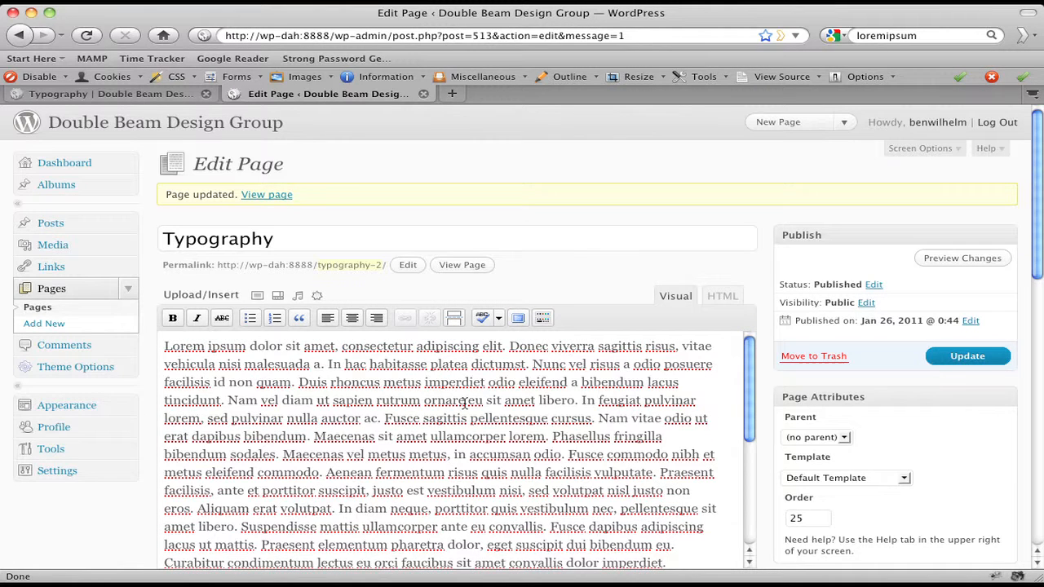
pyautogui.click(139, 94)
# Reload the live page to view the blockquote, then delete all the editor's body text
pyautogui.click(90, 36)
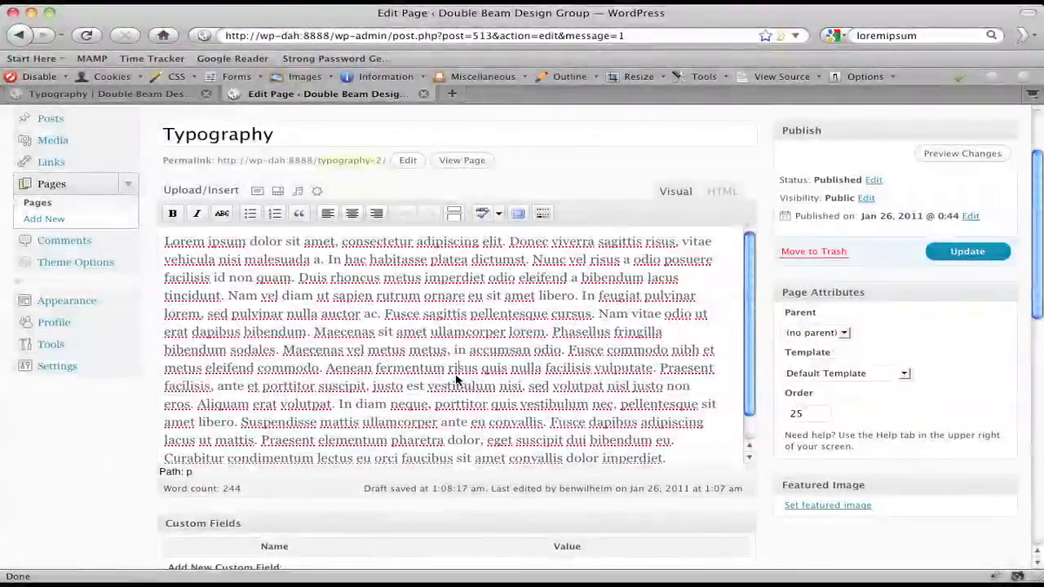
pyautogui.press('super+a')
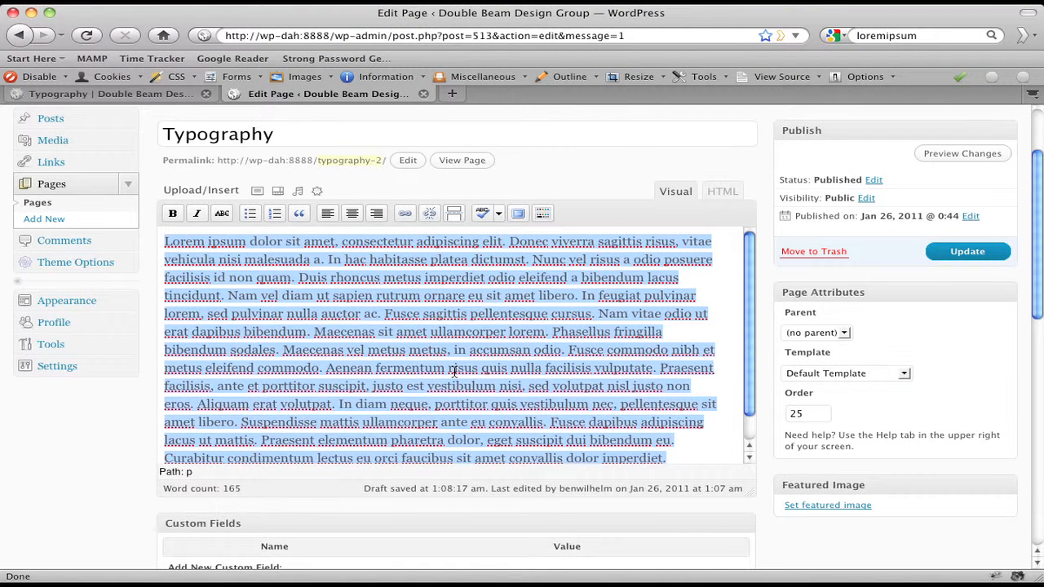
pyautogui.press('BackSpace')
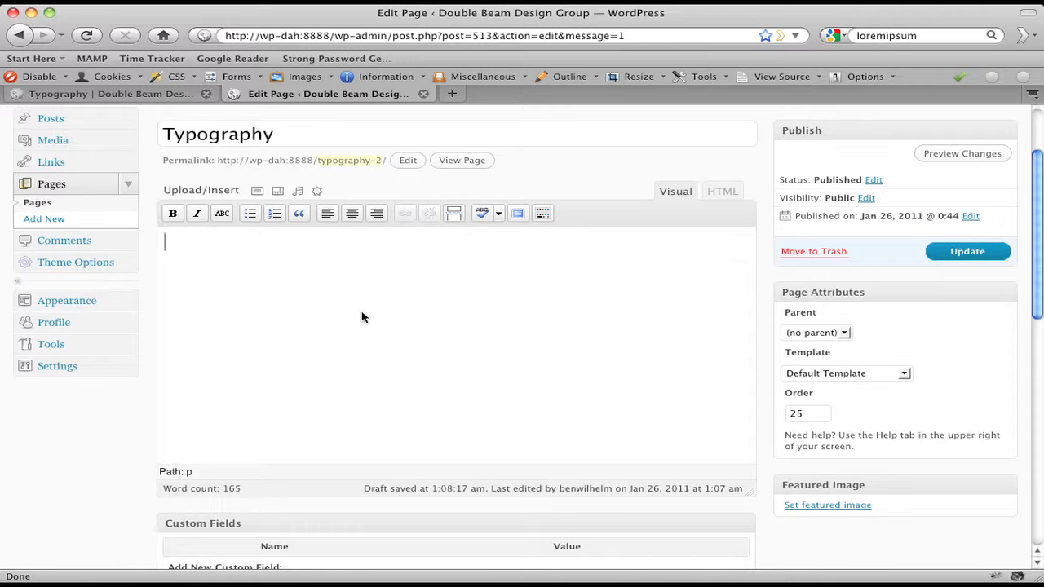
# Type 'Left Align', 'Center Align', 'Right Align' lines and apply centre, right and left alignment to them
pyautogui.write('Lef')
pyautogui.write('t Align ')
pyautogui.write('Center Align ')
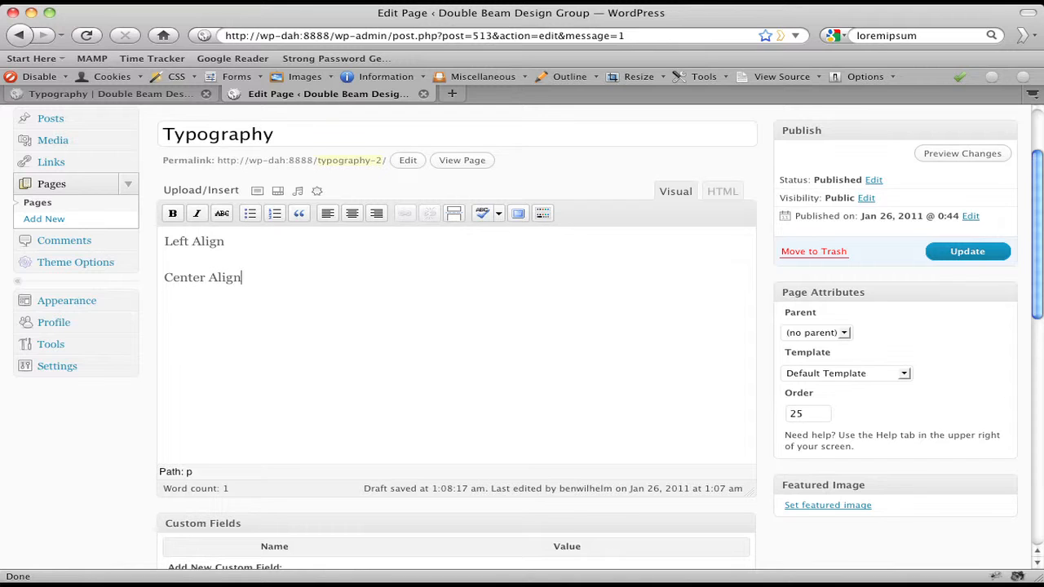
pyautogui.write('Right Align')
pyautogui.tripleClick(181, 276)
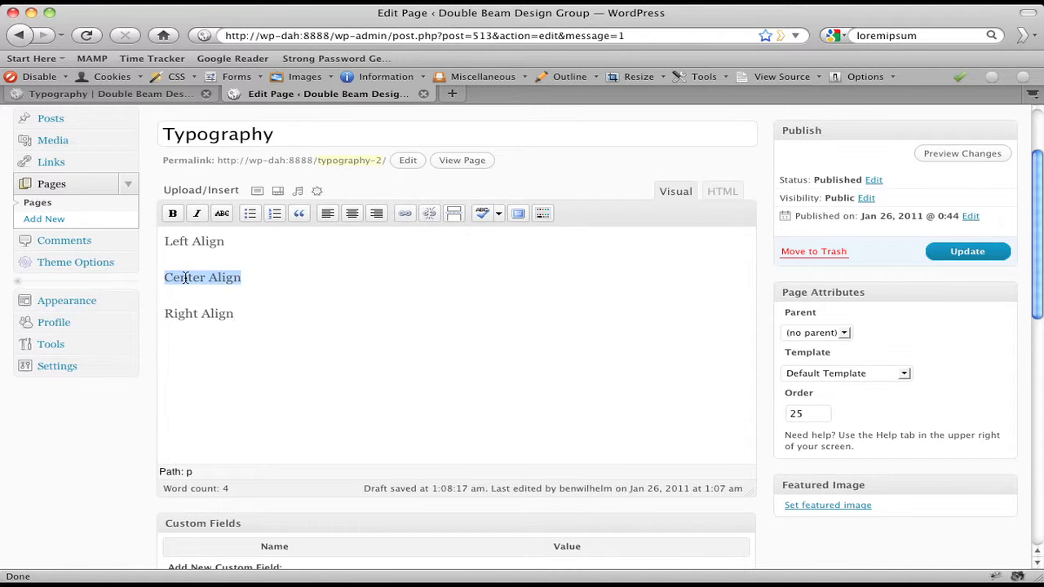
pyautogui.click(352, 213)
pyautogui.tripleClick(209, 315)
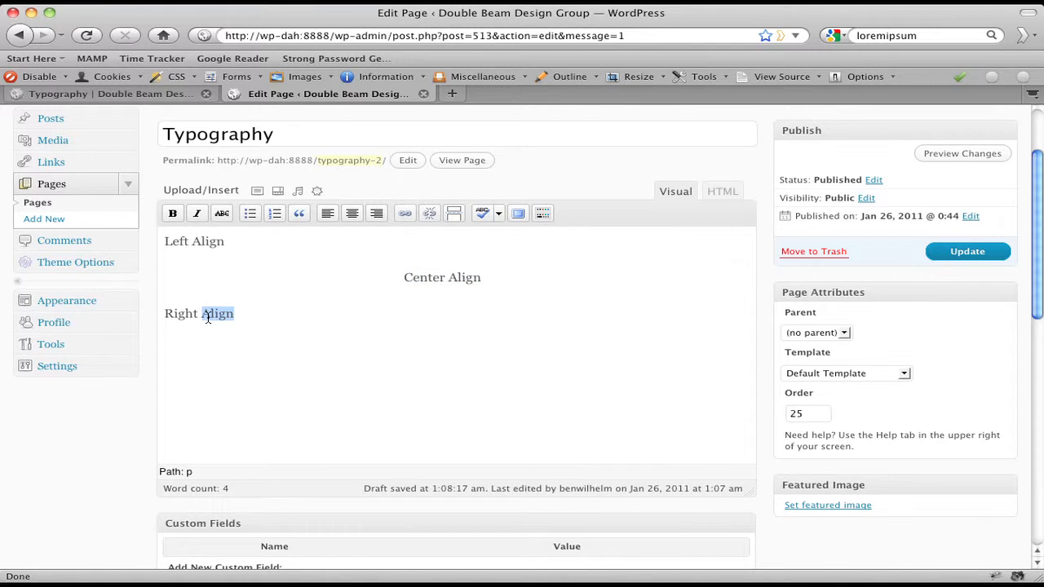
pyautogui.click(377, 214)
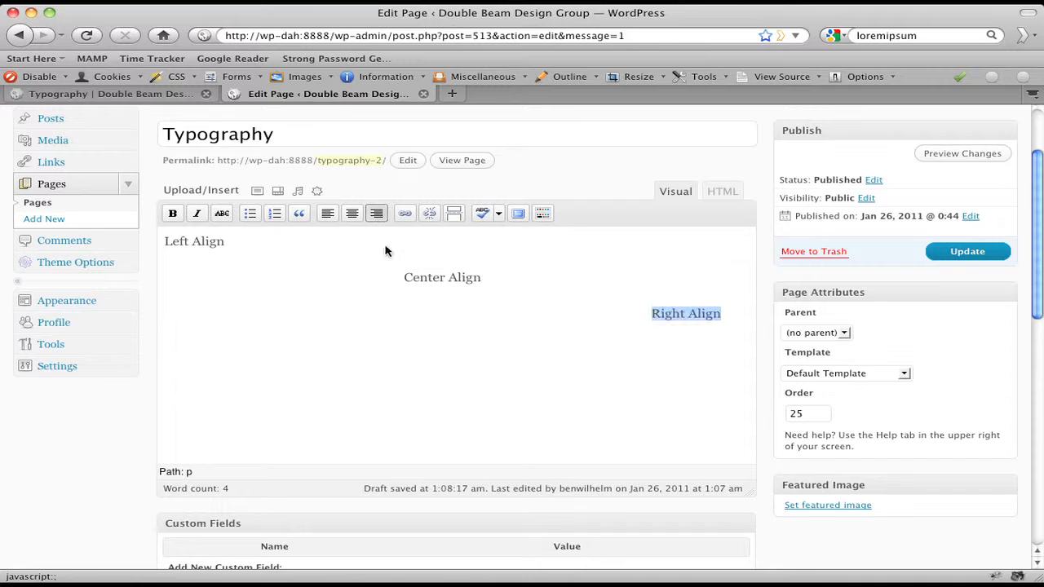
pyautogui.tripleClick(196, 241)
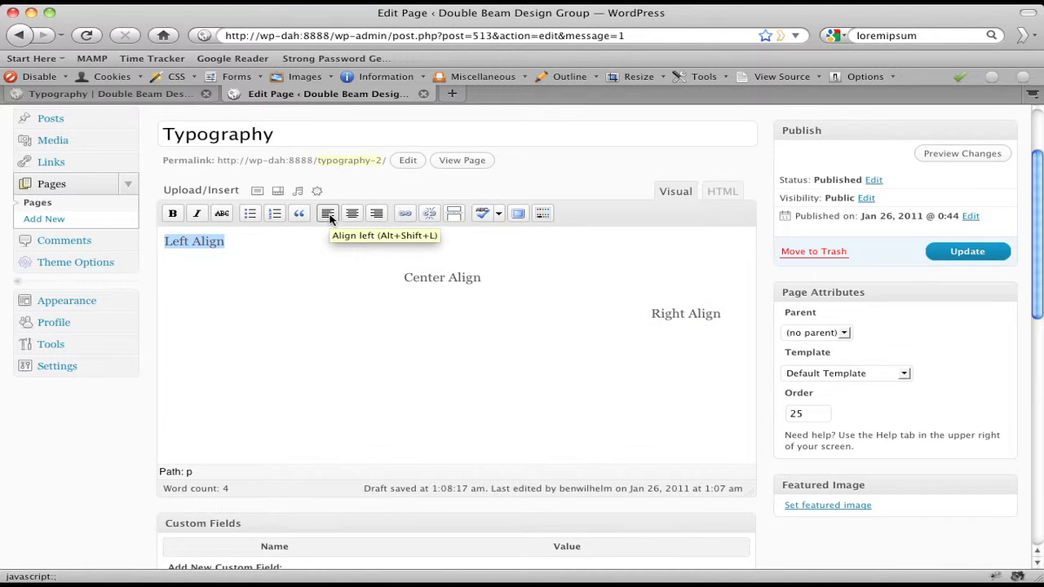
pyautogui.tripleClick(450, 277)
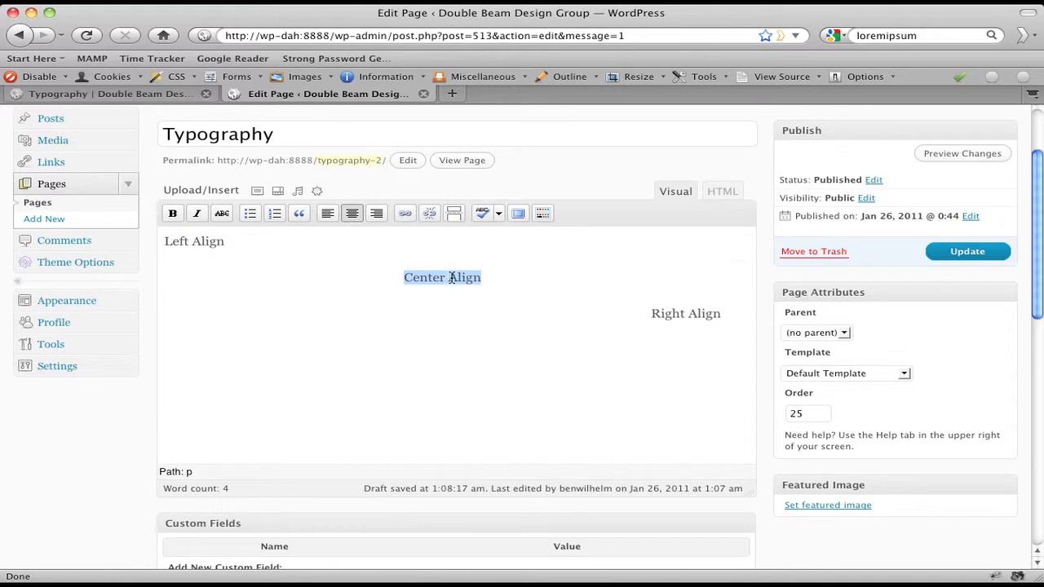
pyautogui.click(327, 214)
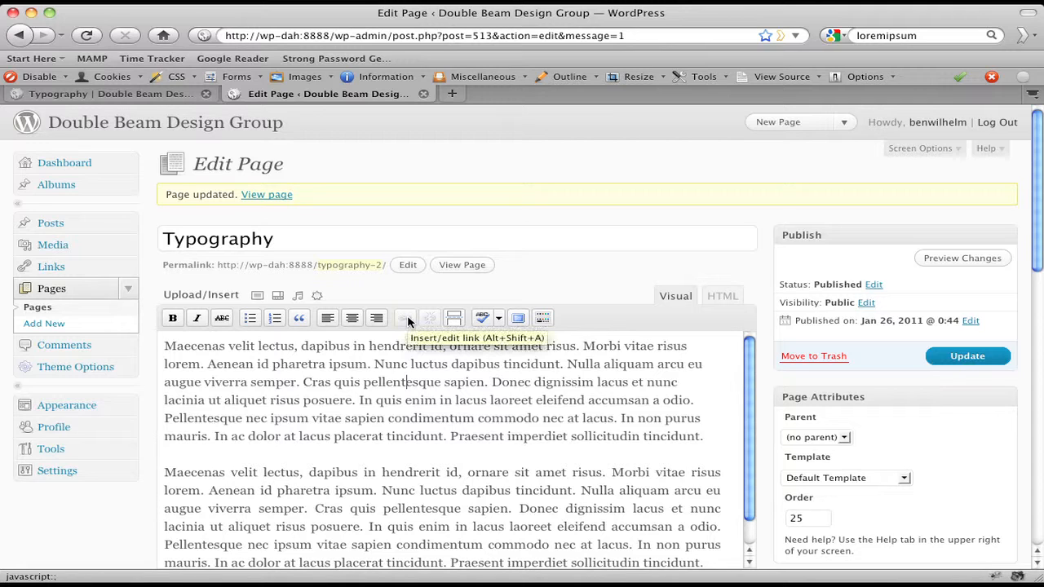
# Select the word 'Maecenas' at the start of the first paragraph
pyautogui.moveTo(165, 346); pyautogui.dragTo(225, 346)
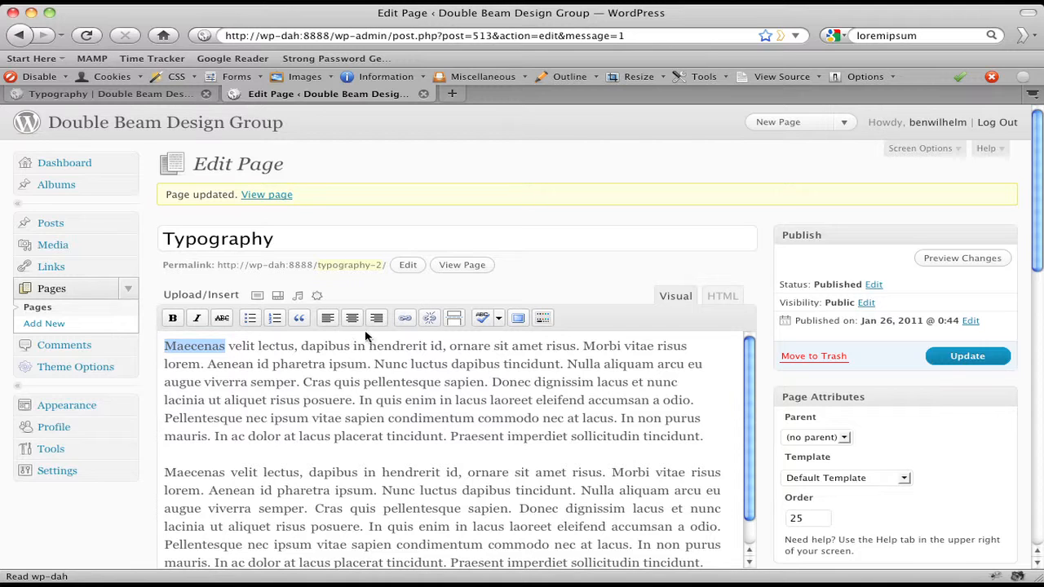
pyautogui.click(405, 323)
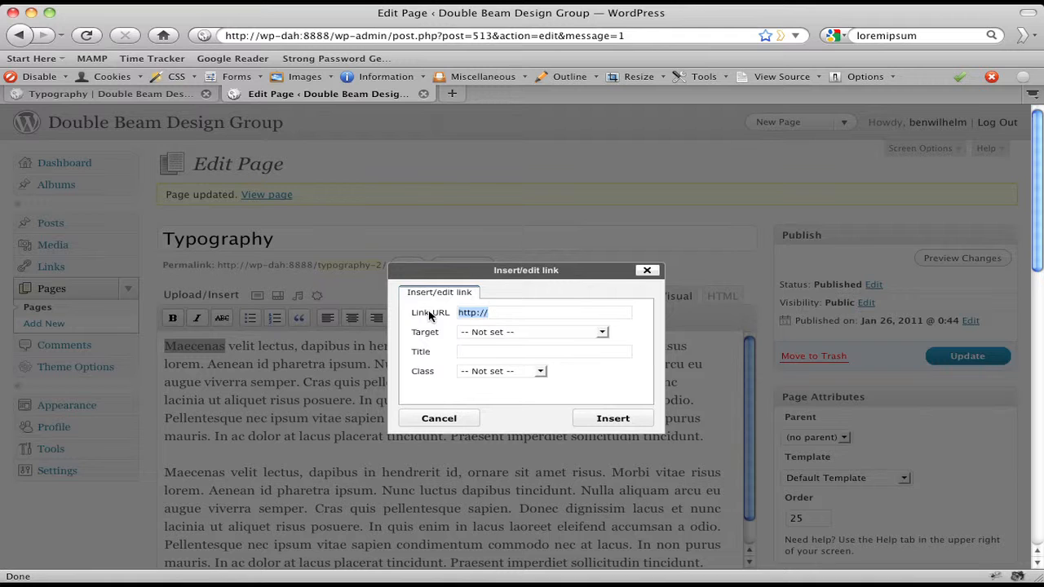
pyautogui.click(478, 313)
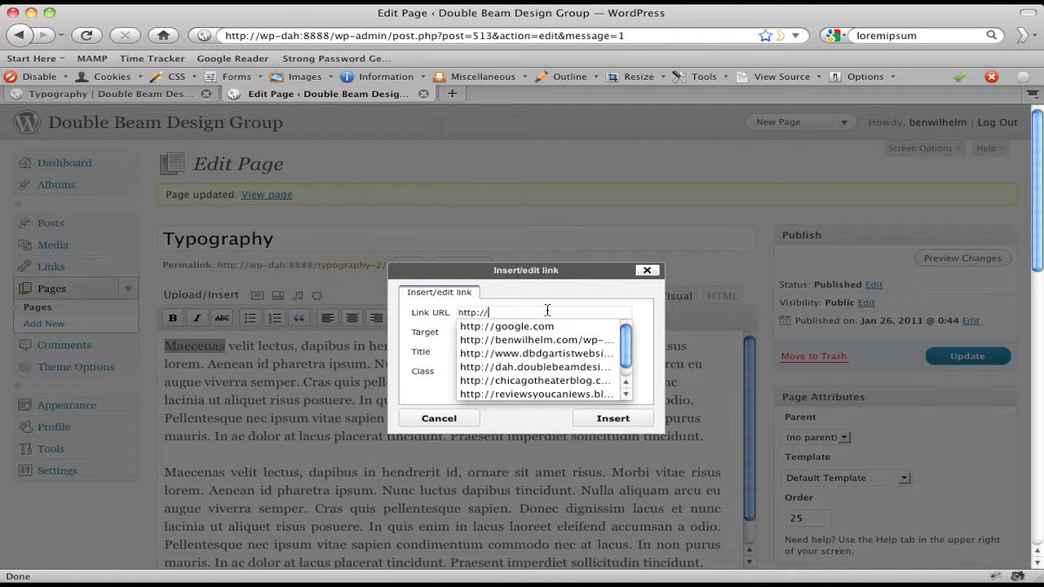
pyautogui.write('google.com')
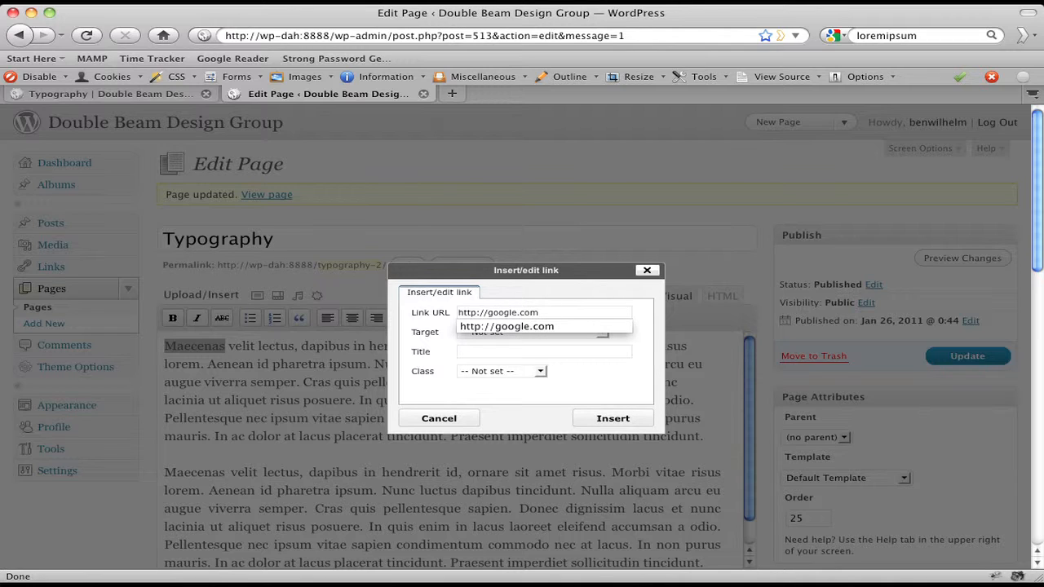
pyautogui.press('Tab')
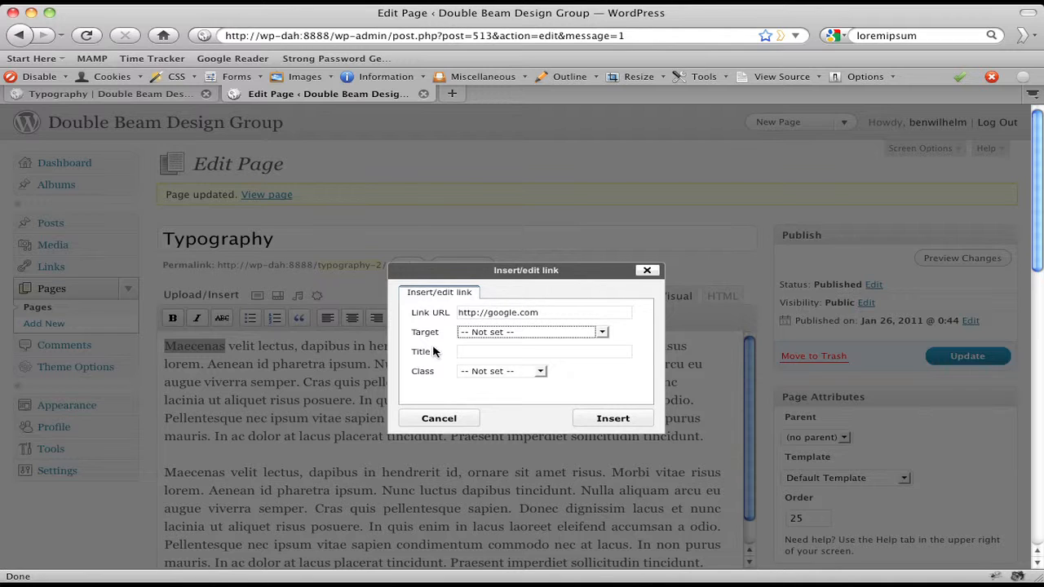
pyautogui.click(590, 333)
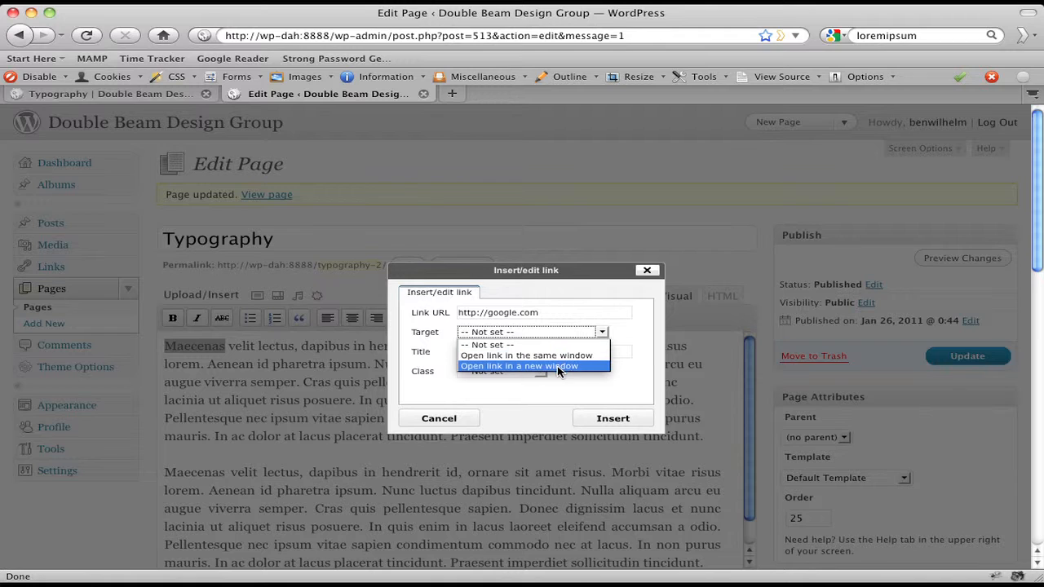
pyautogui.click(549, 367)
pyautogui.click(475, 351)
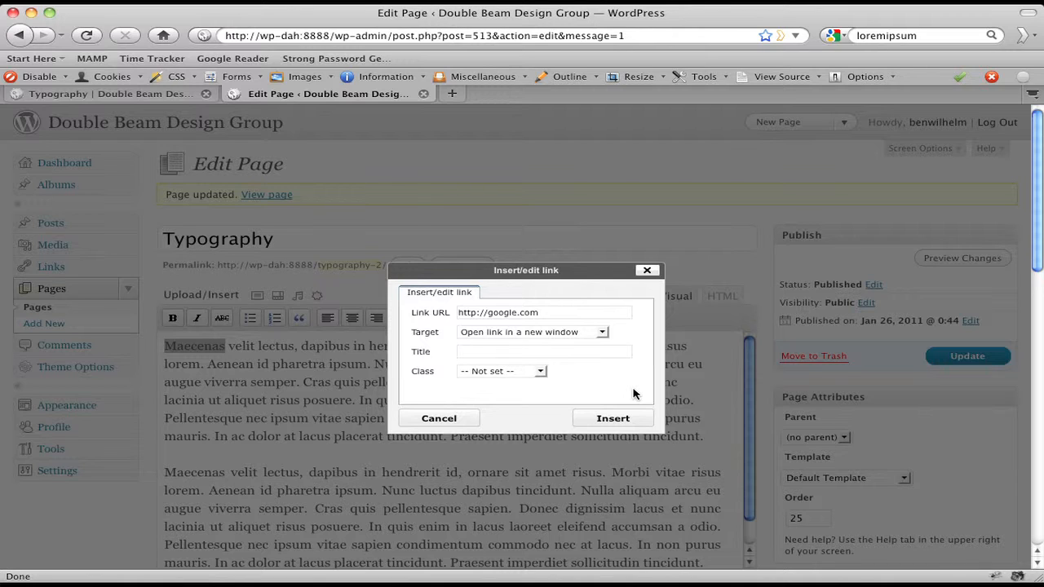
pyautogui.write('Search')
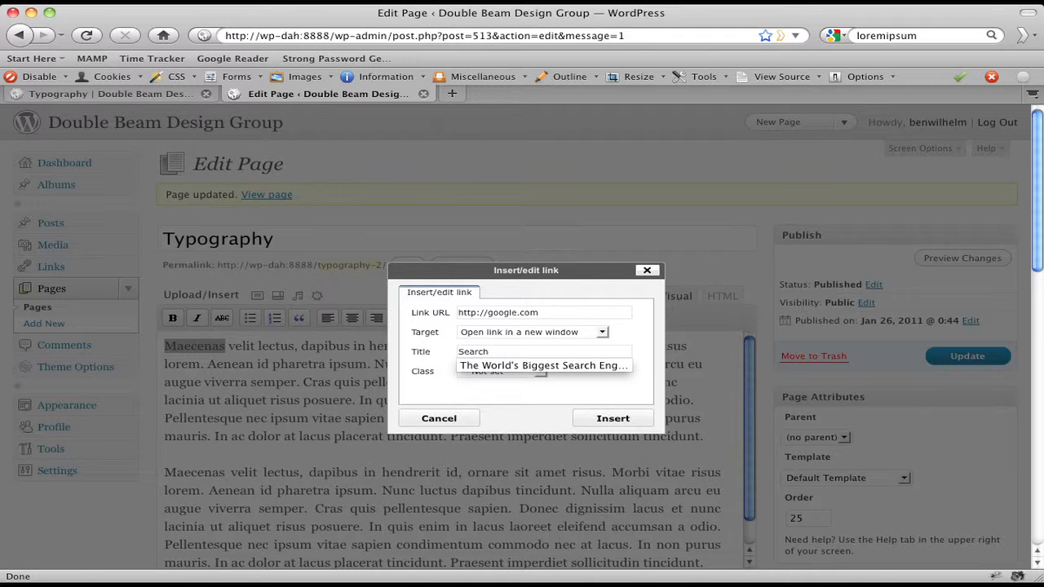
pyautogui.click(559, 394)
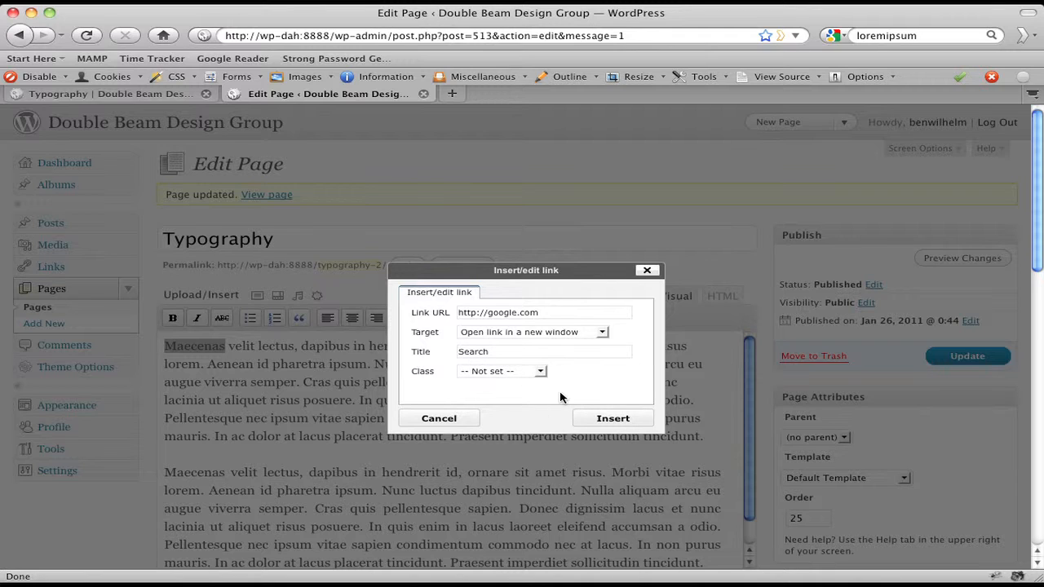
pyautogui.click(604, 422)
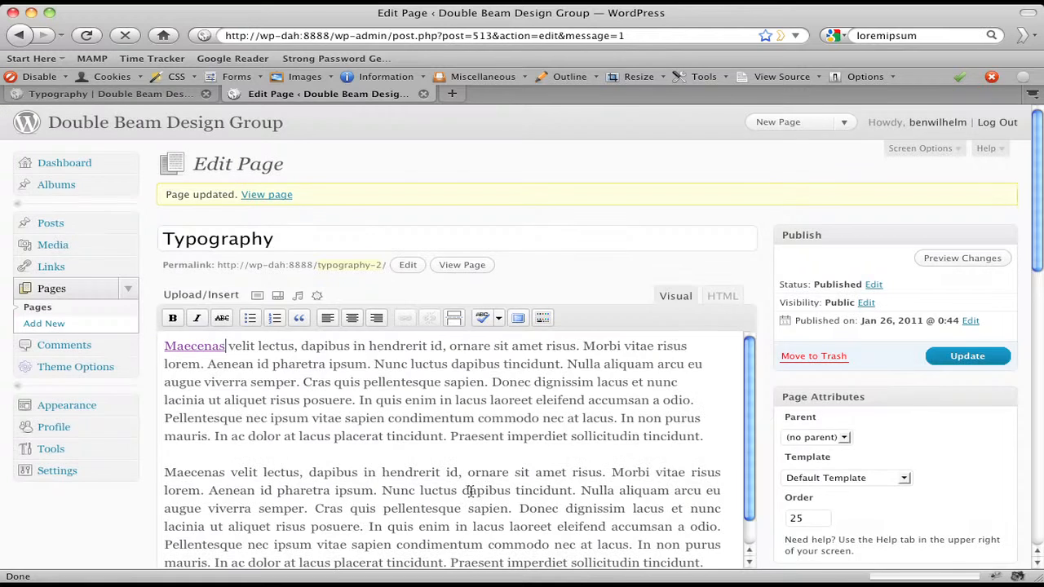
# Update the page, reload the live Typography page, and confirm the Maecenas link opens Google in a new tab
pyautogui.click(972, 356)
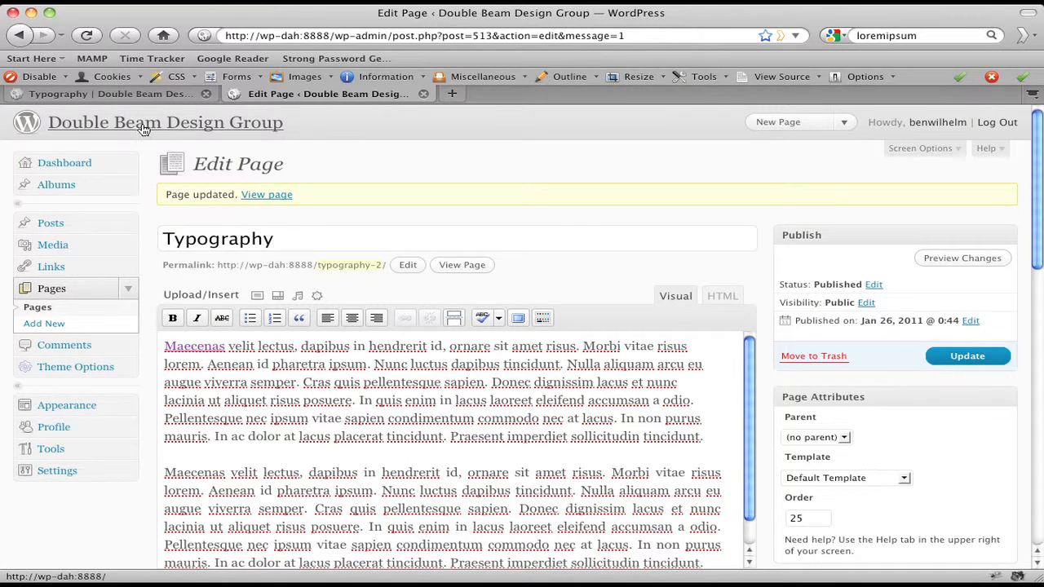
pyautogui.click(118, 94)
pyautogui.click(708, 166)
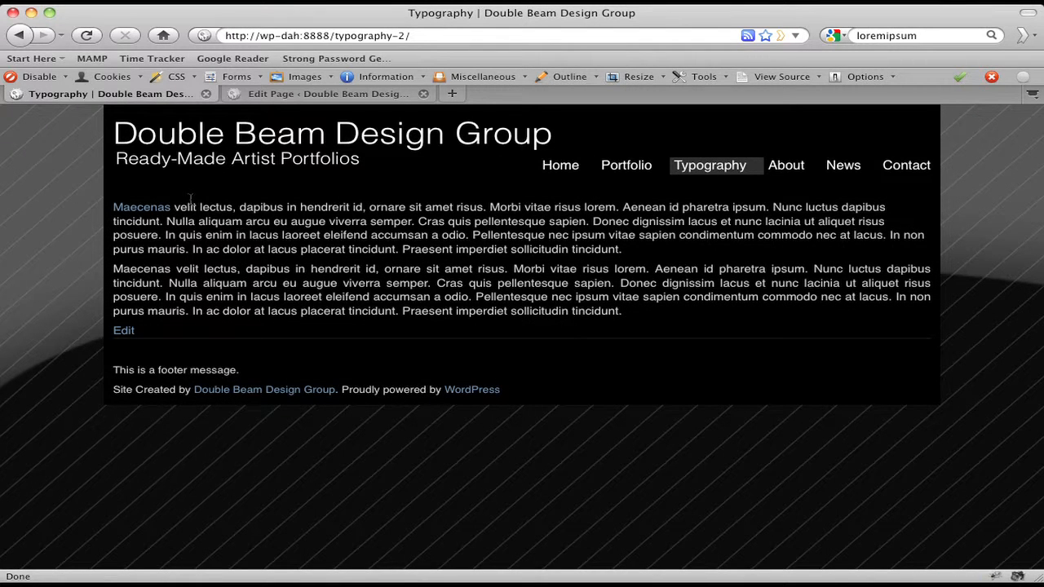
pyautogui.click(144, 209)
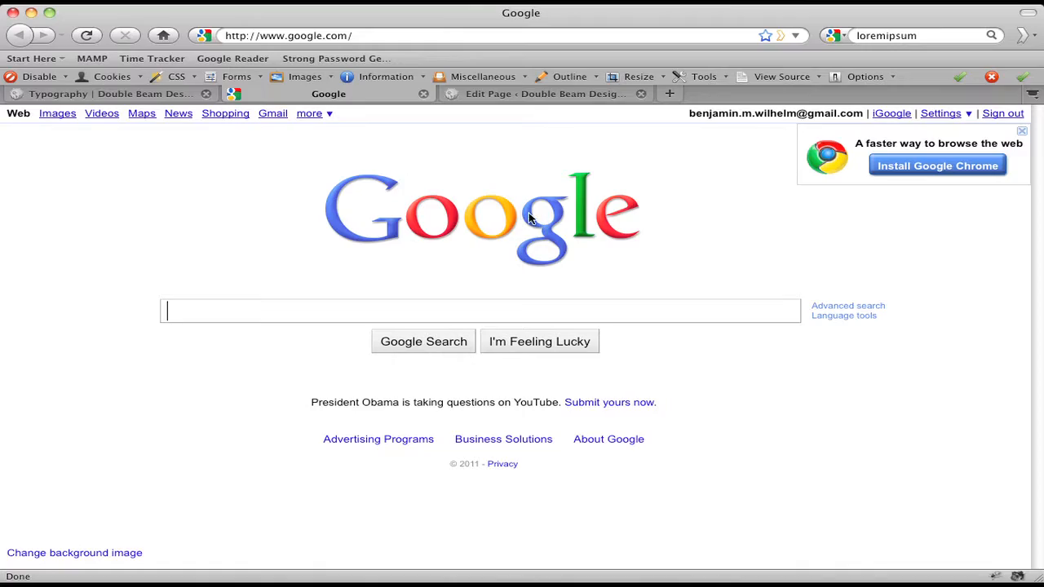
pyautogui.click(423, 93)
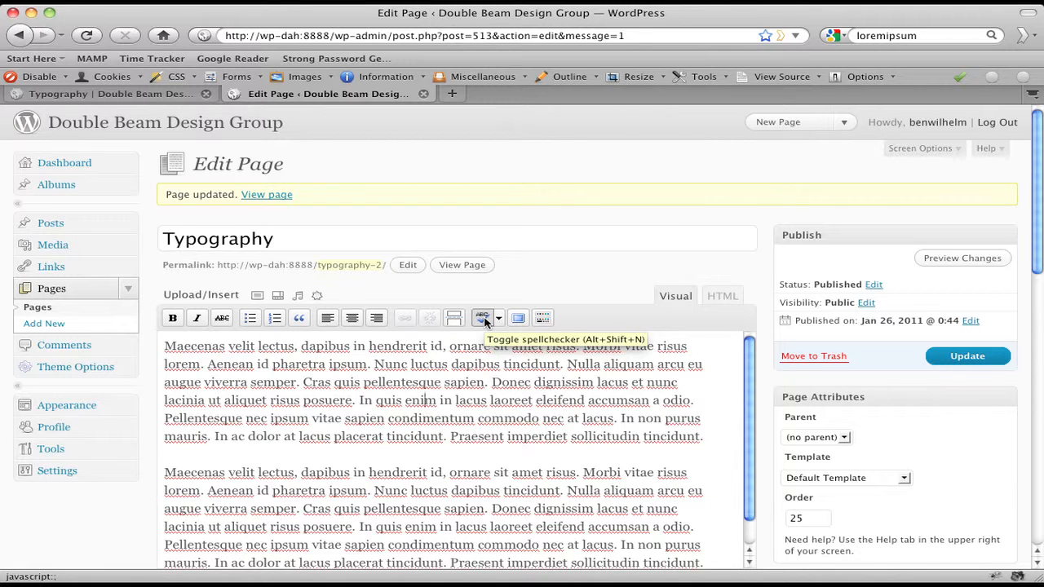
# Toggle the spellchecker off to clear the underlines, then enter fullscreen editing mode
pyautogui.click(484, 320)
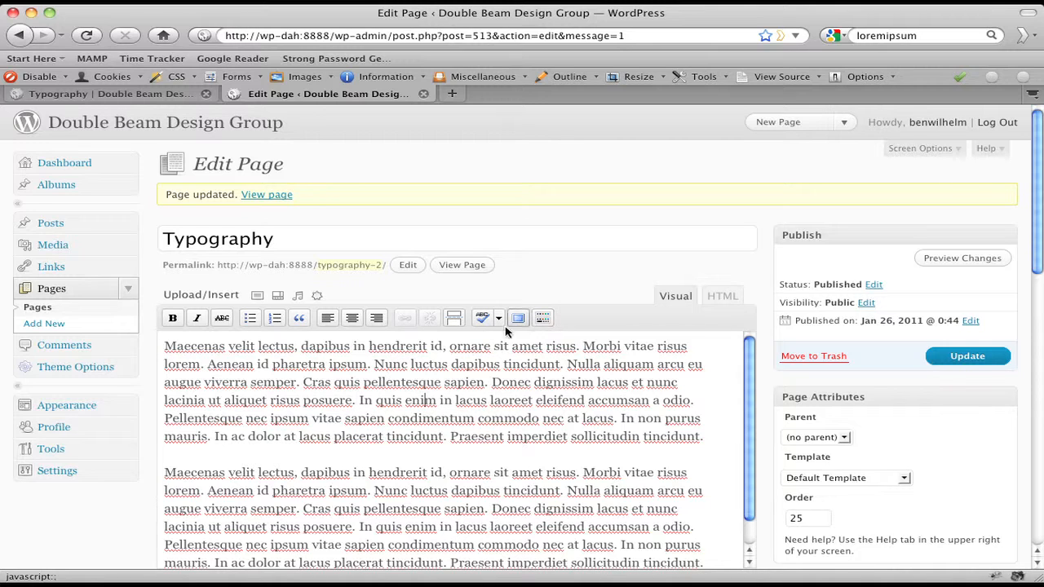
pyautogui.click(482, 319)
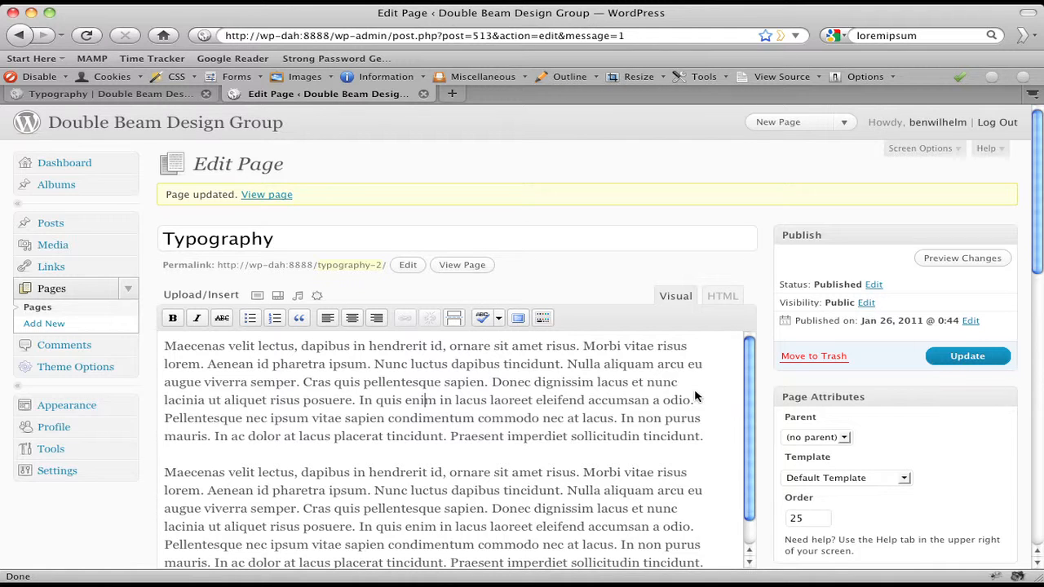
pyautogui.click(519, 319)
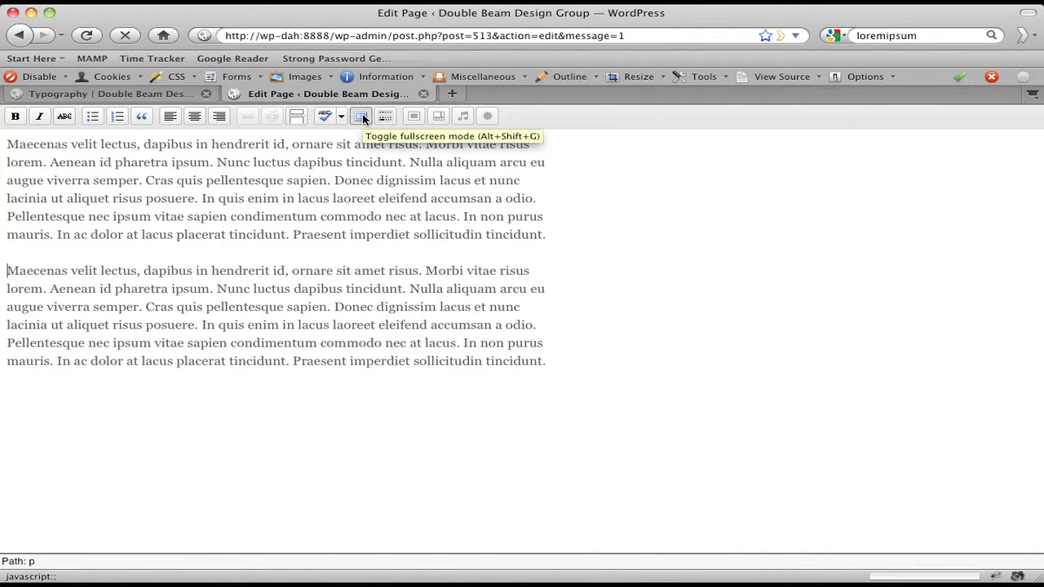
# Exit fullscreen mode and show the Kitchen Sink row of advanced formatting buttons
pyautogui.click(362, 115)
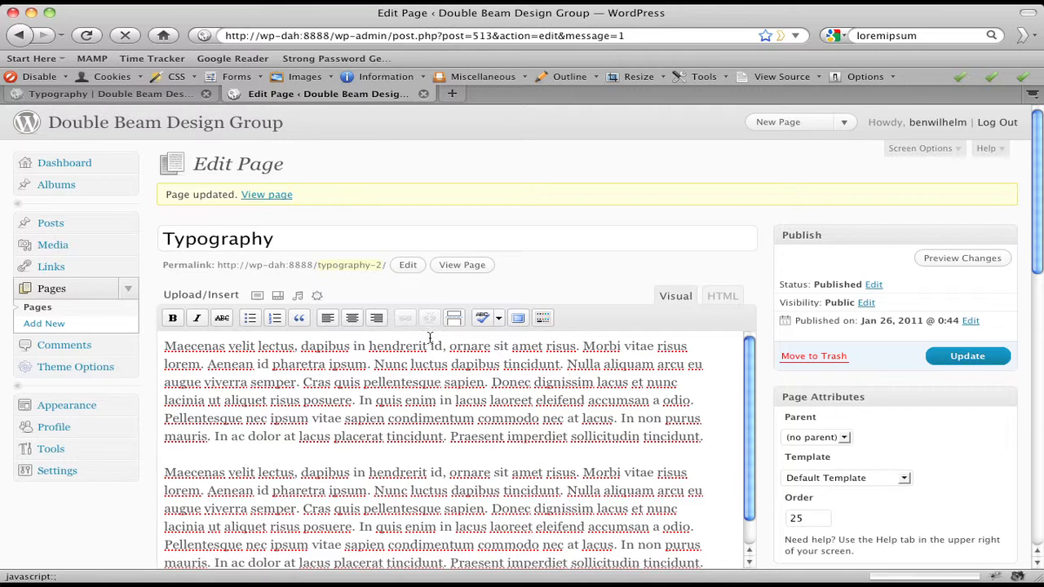
pyautogui.click(544, 323)
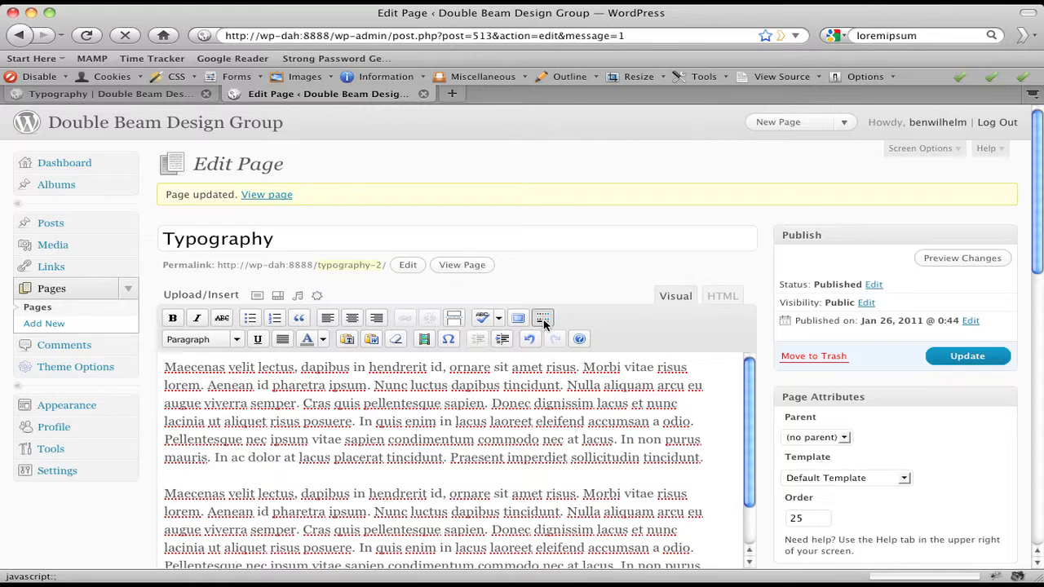